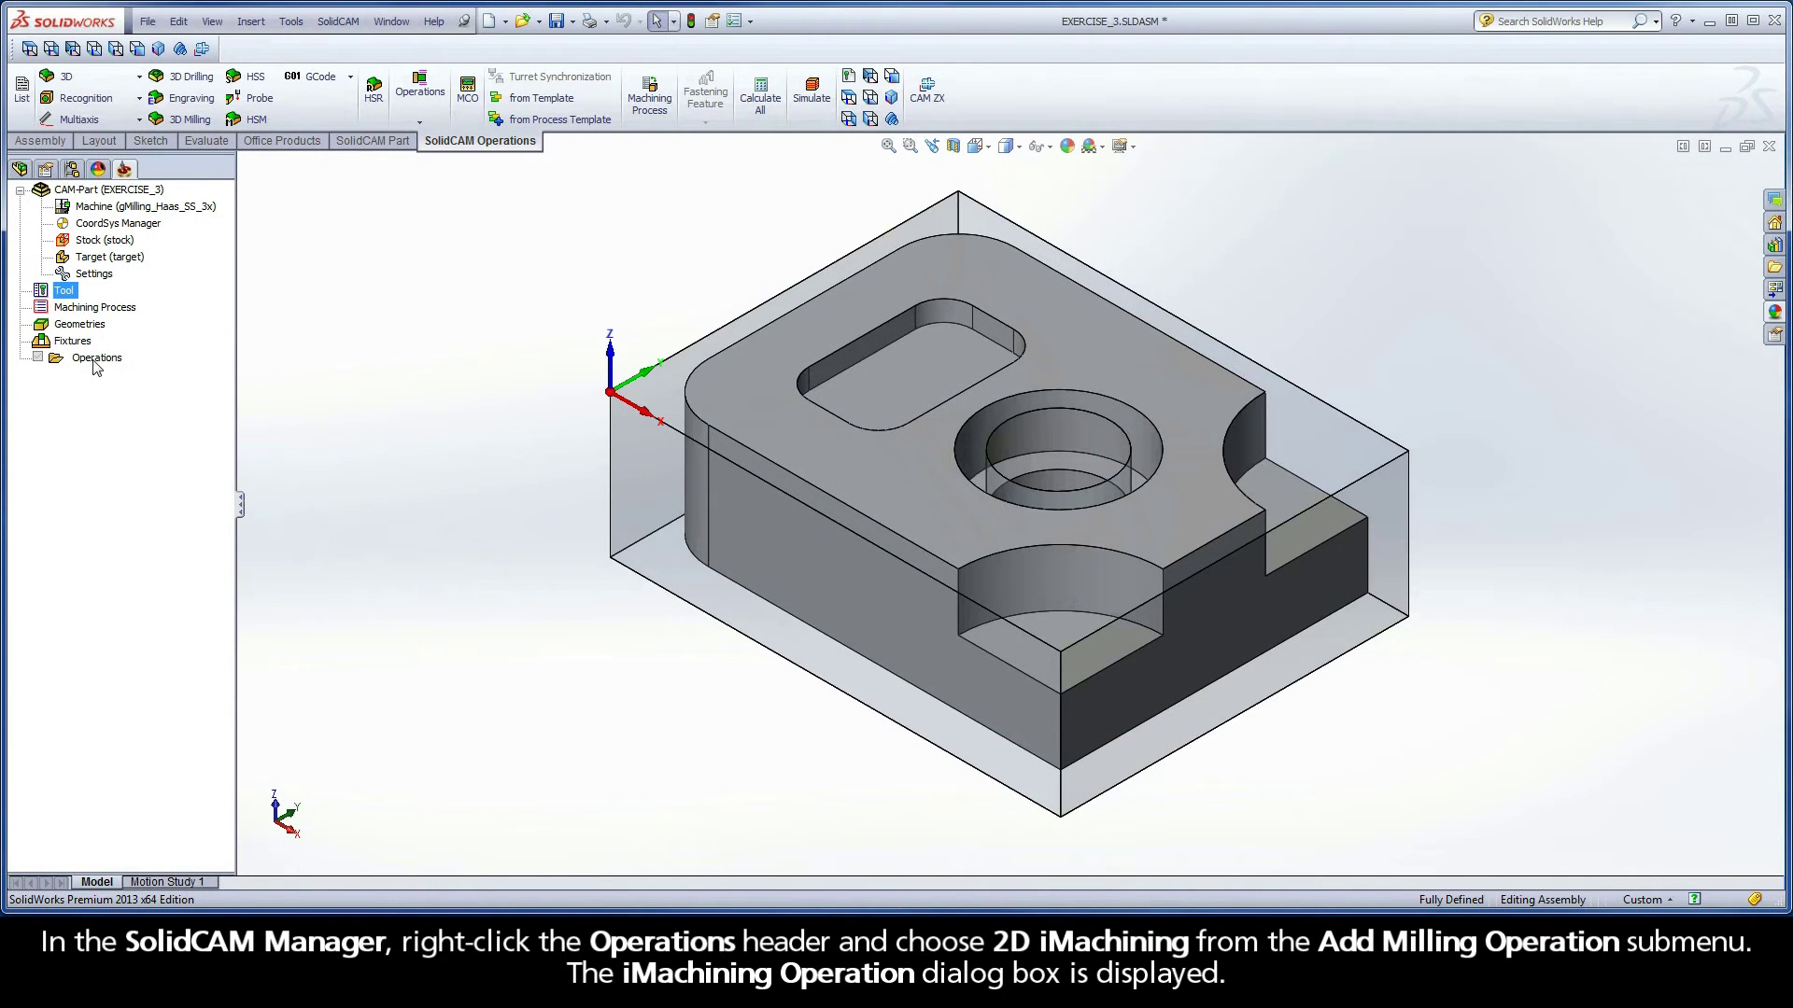
- Add a new 2D iMachining operation from the Operations context menu
right_click(94, 360)
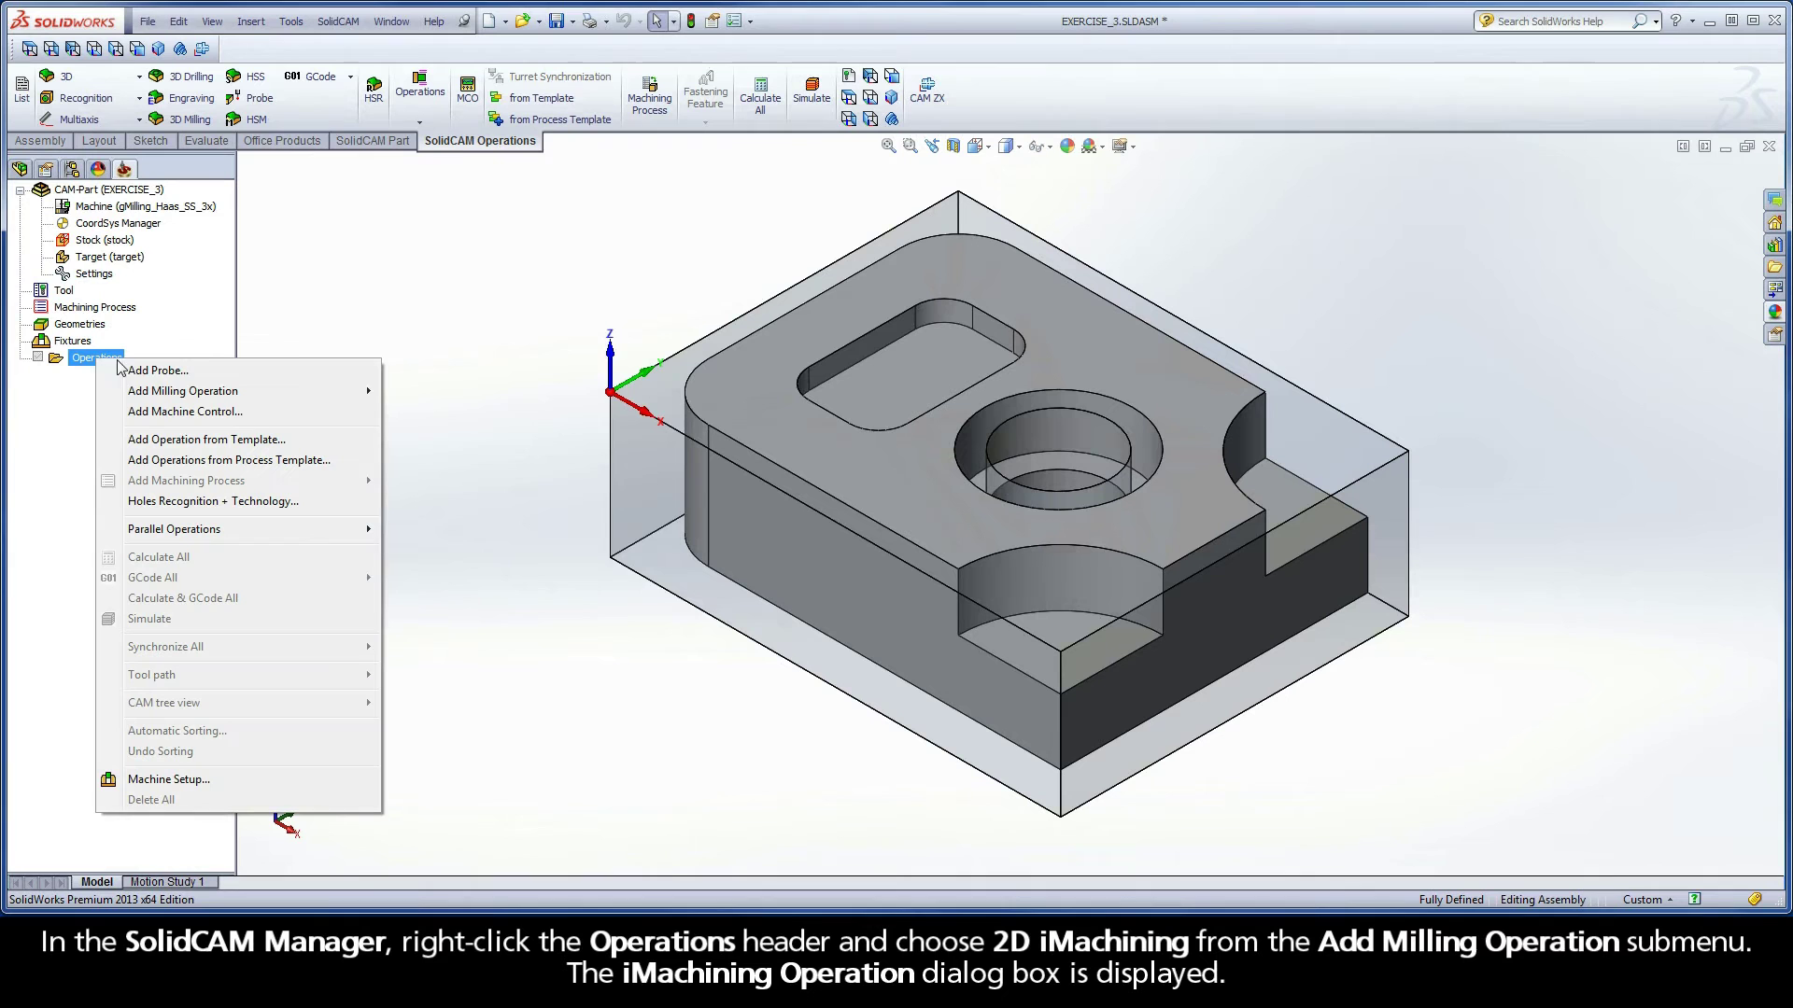
mouse_move(182, 391)
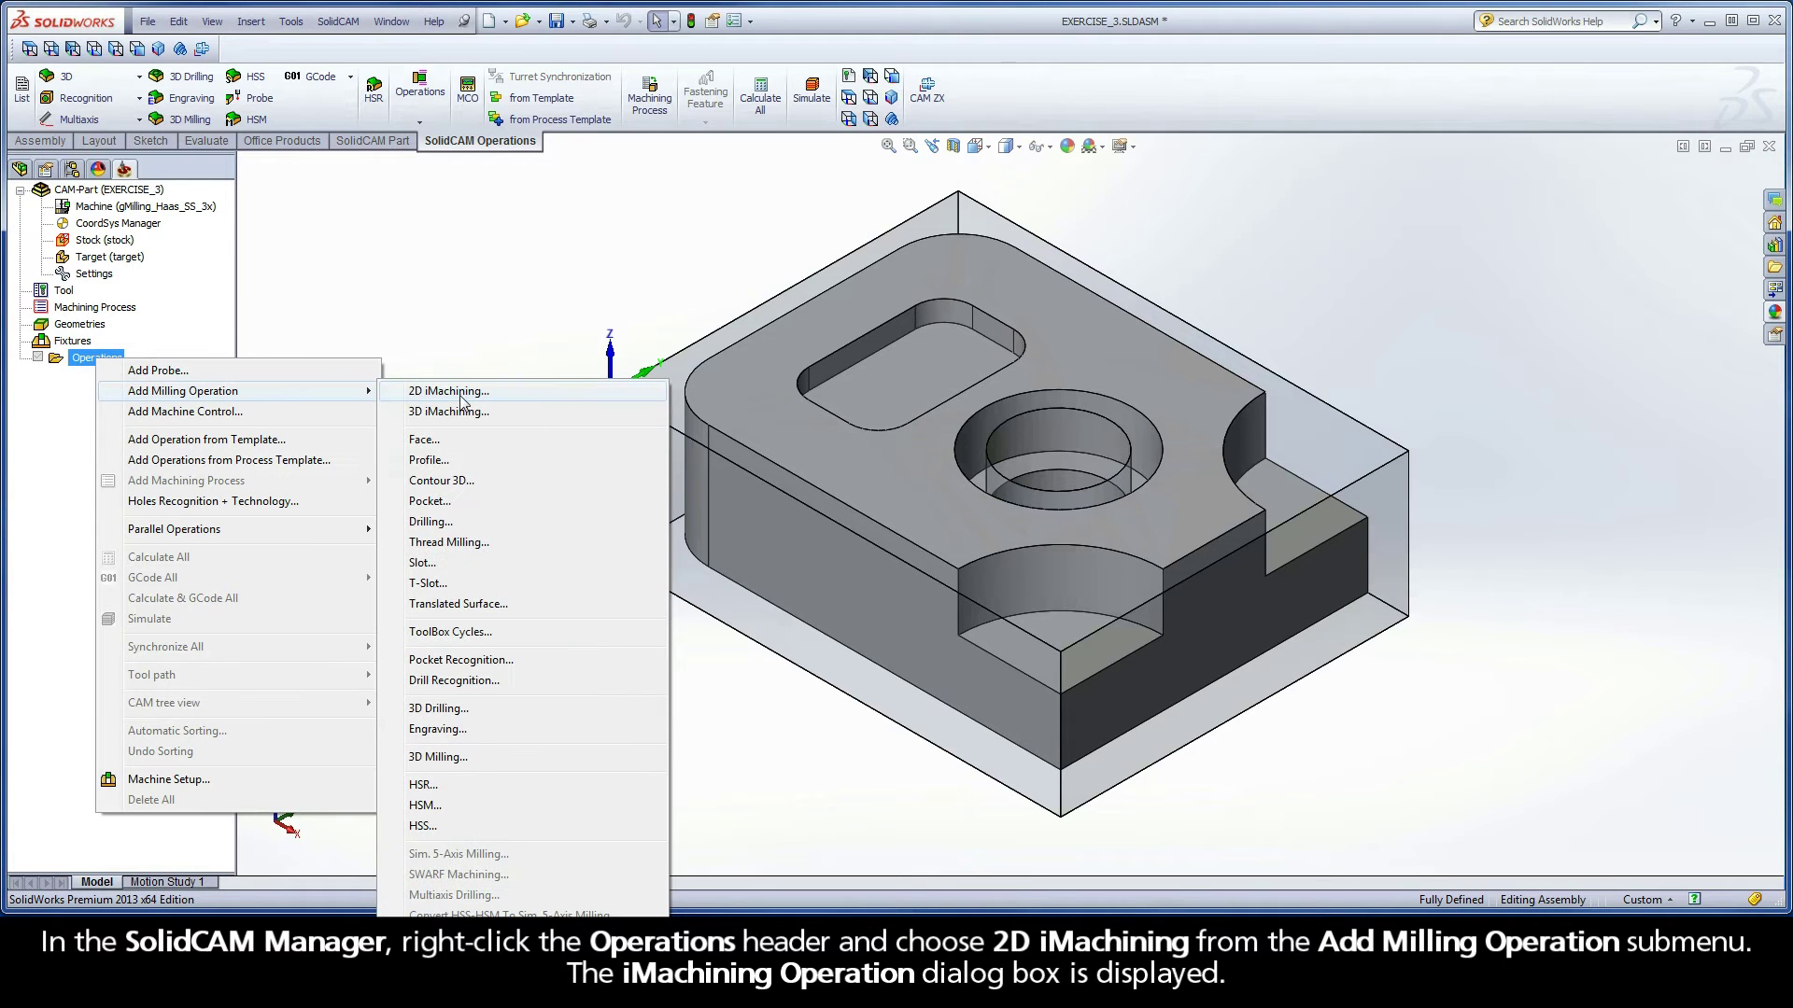
click(490, 394)
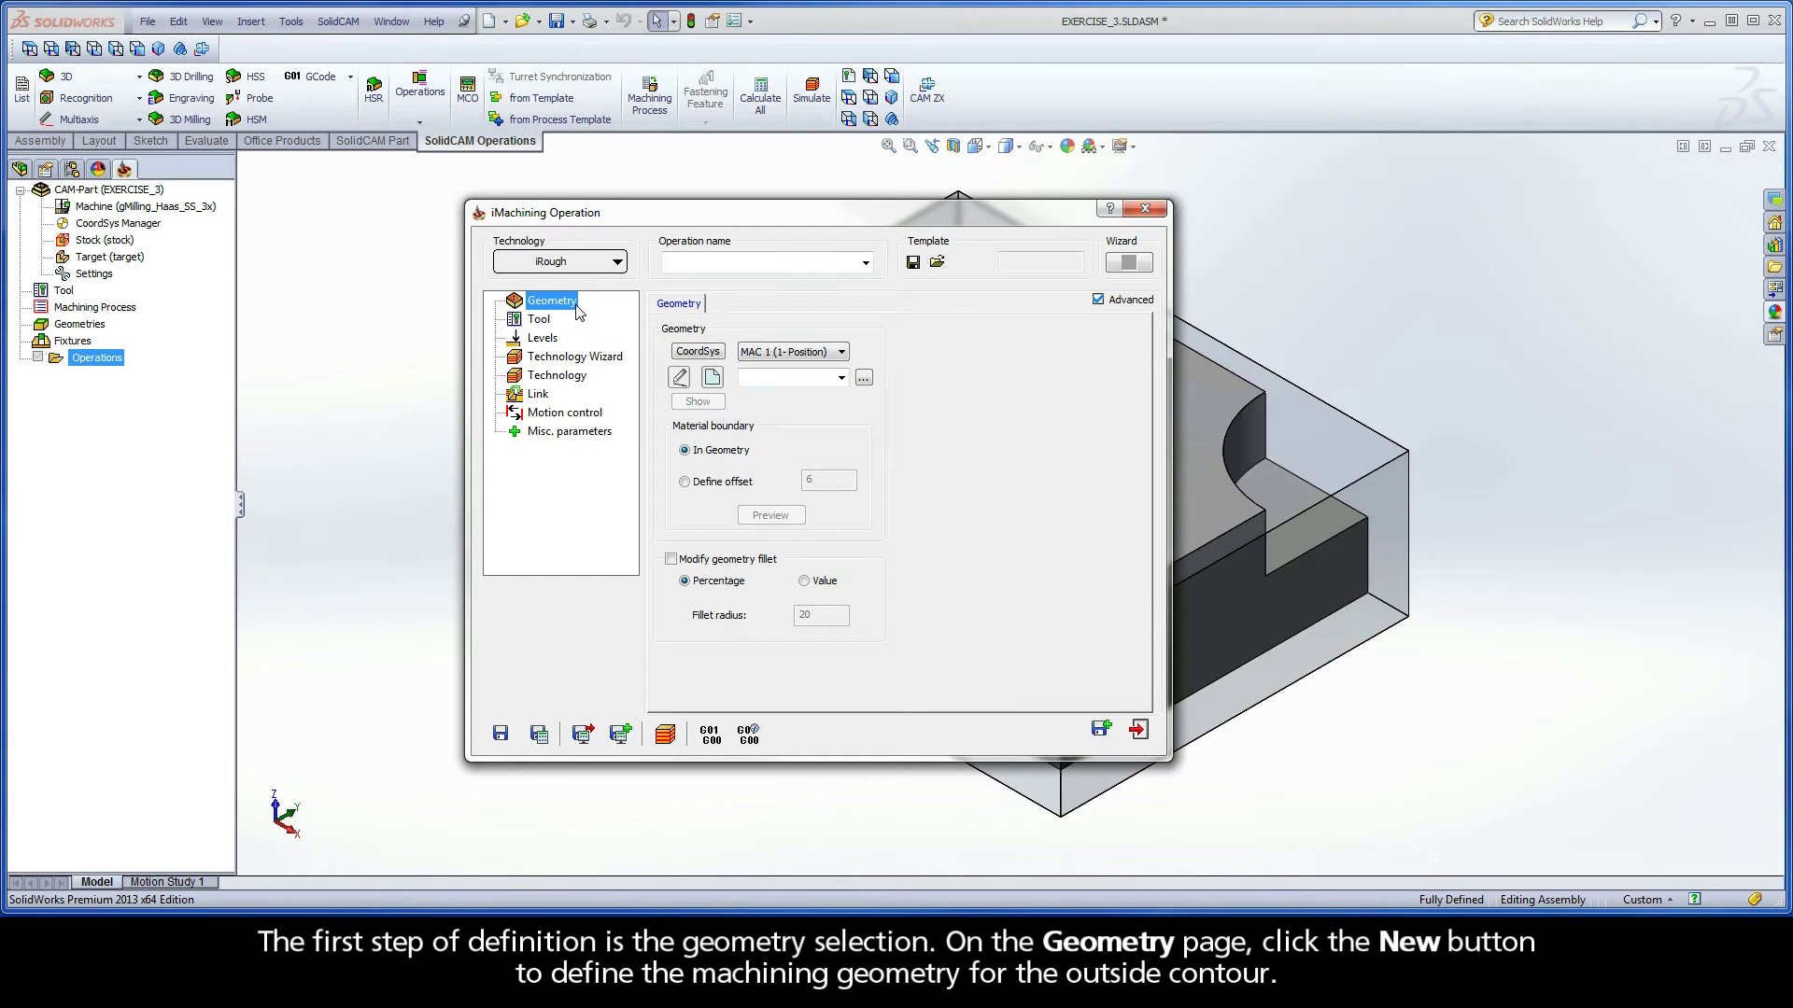
- Start a new geometry and chain the stock's bottom outline at constant Z
click(712, 378)
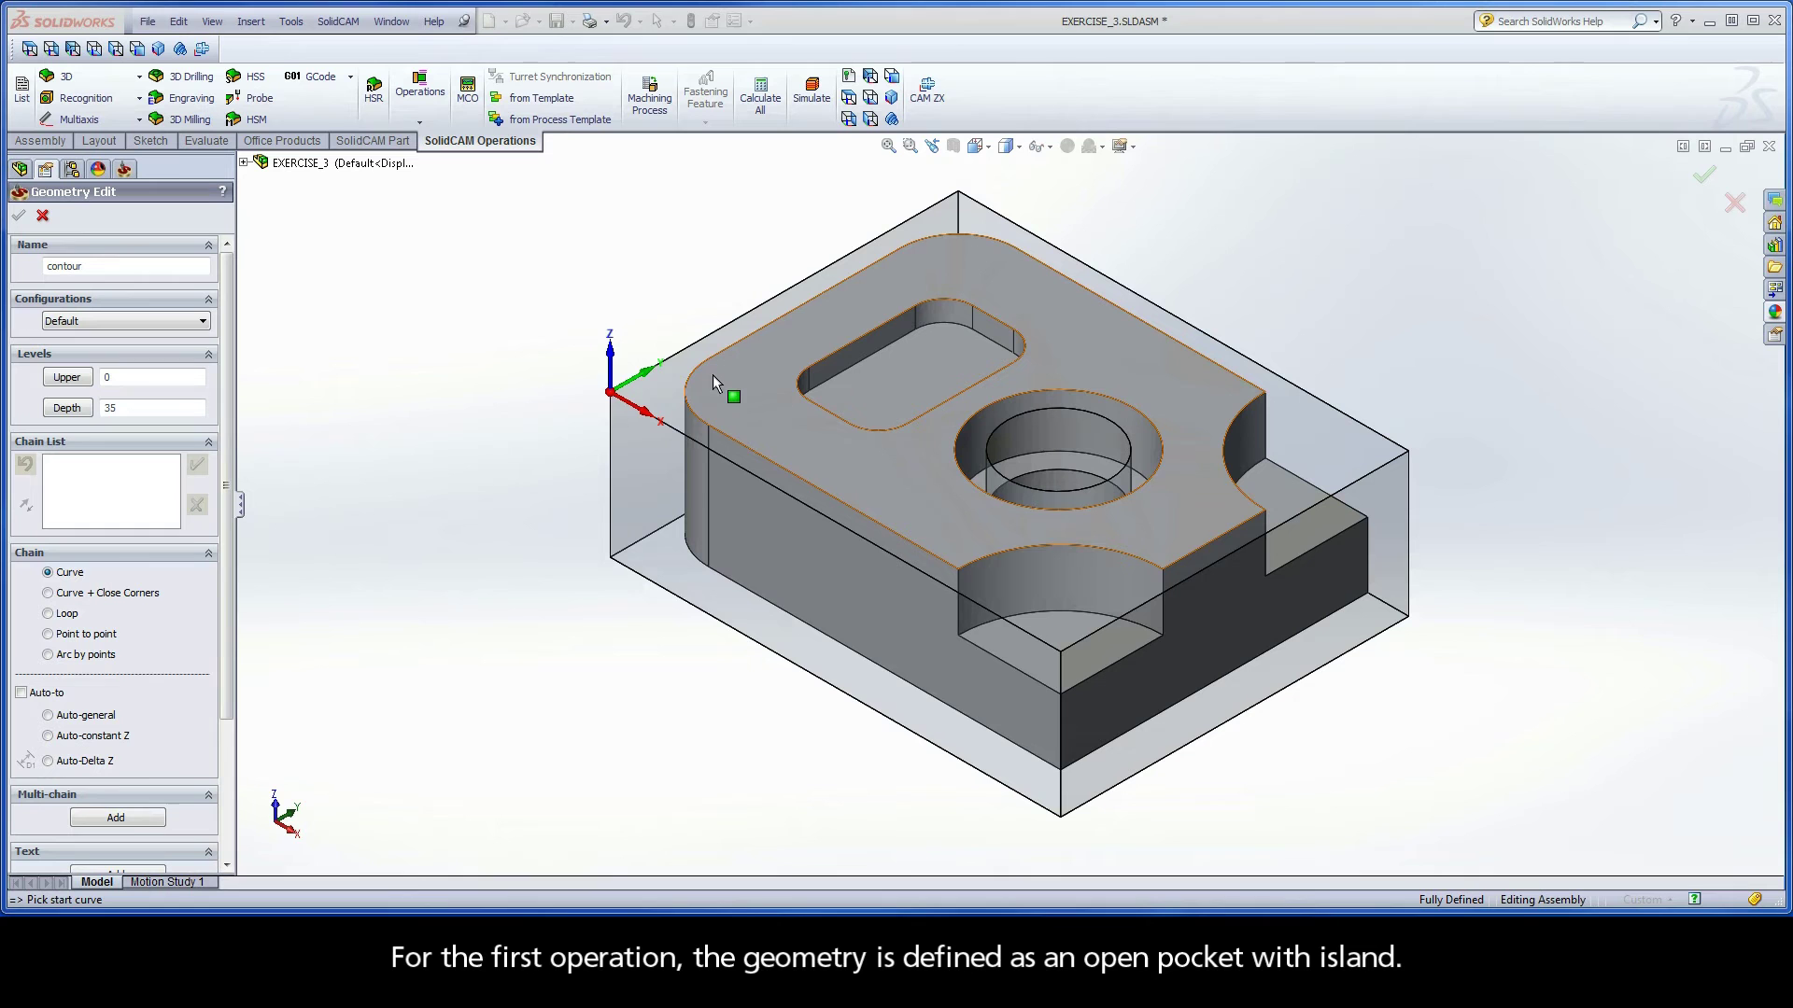
click(988, 785)
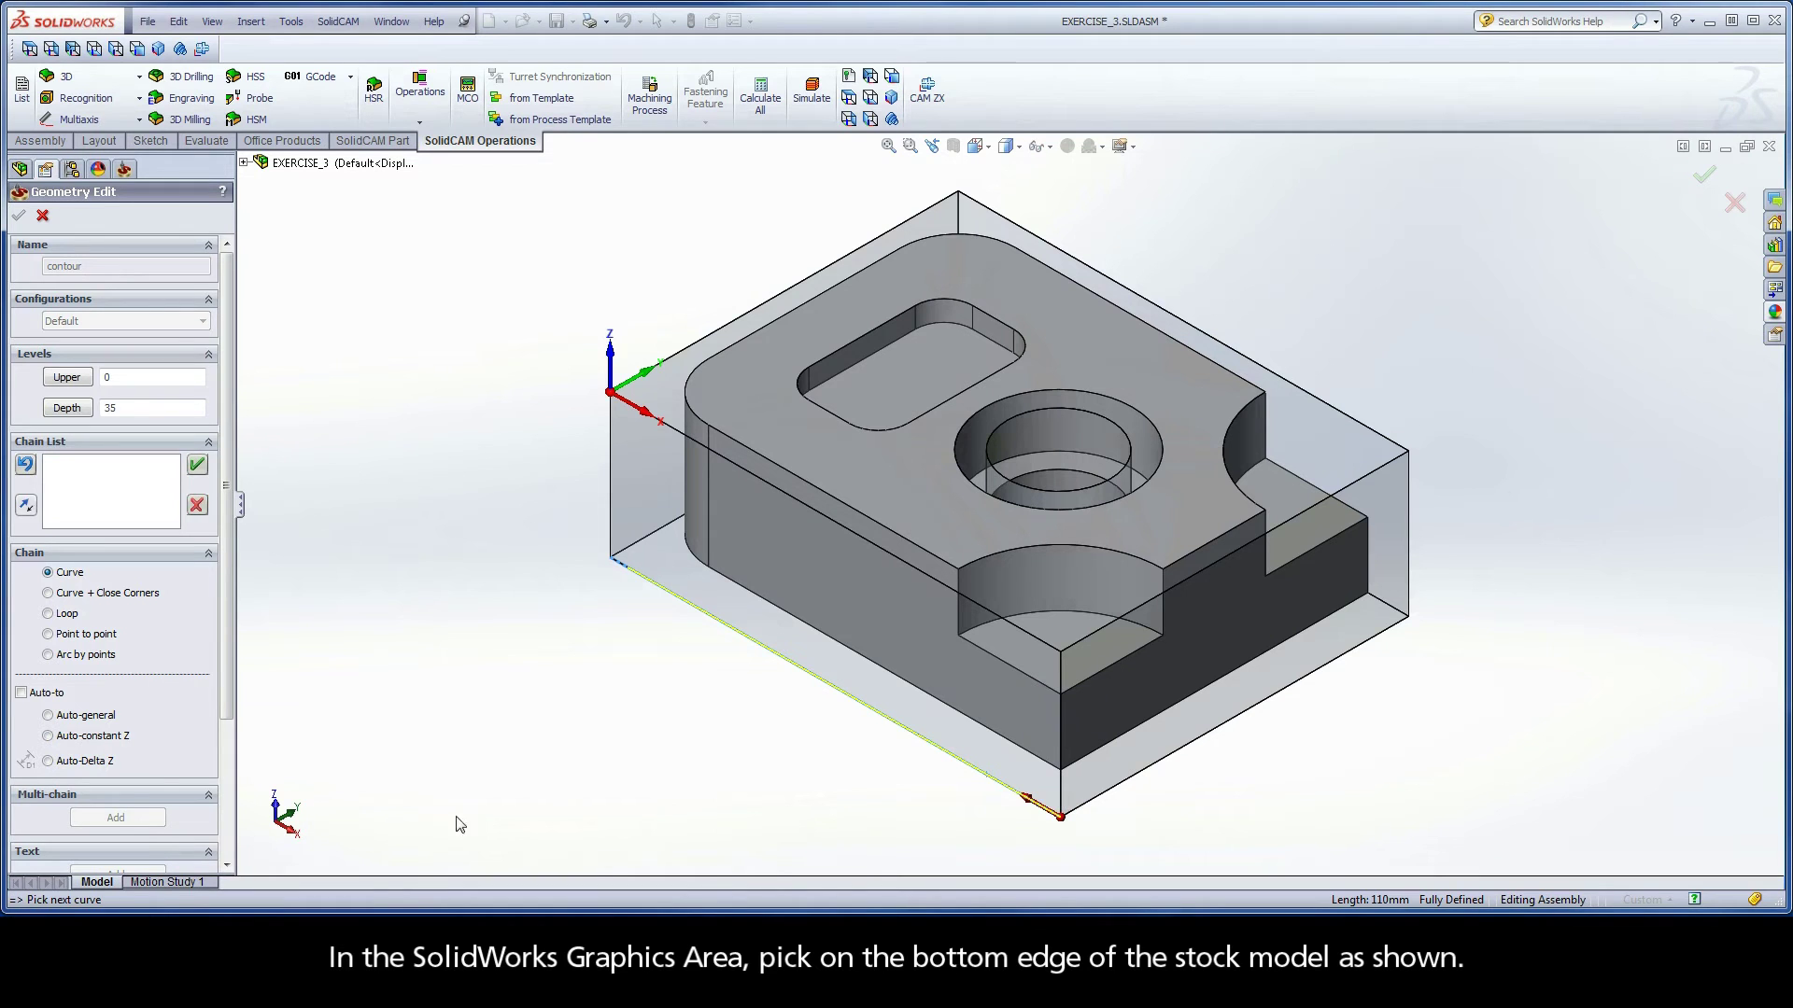
click(61, 743)
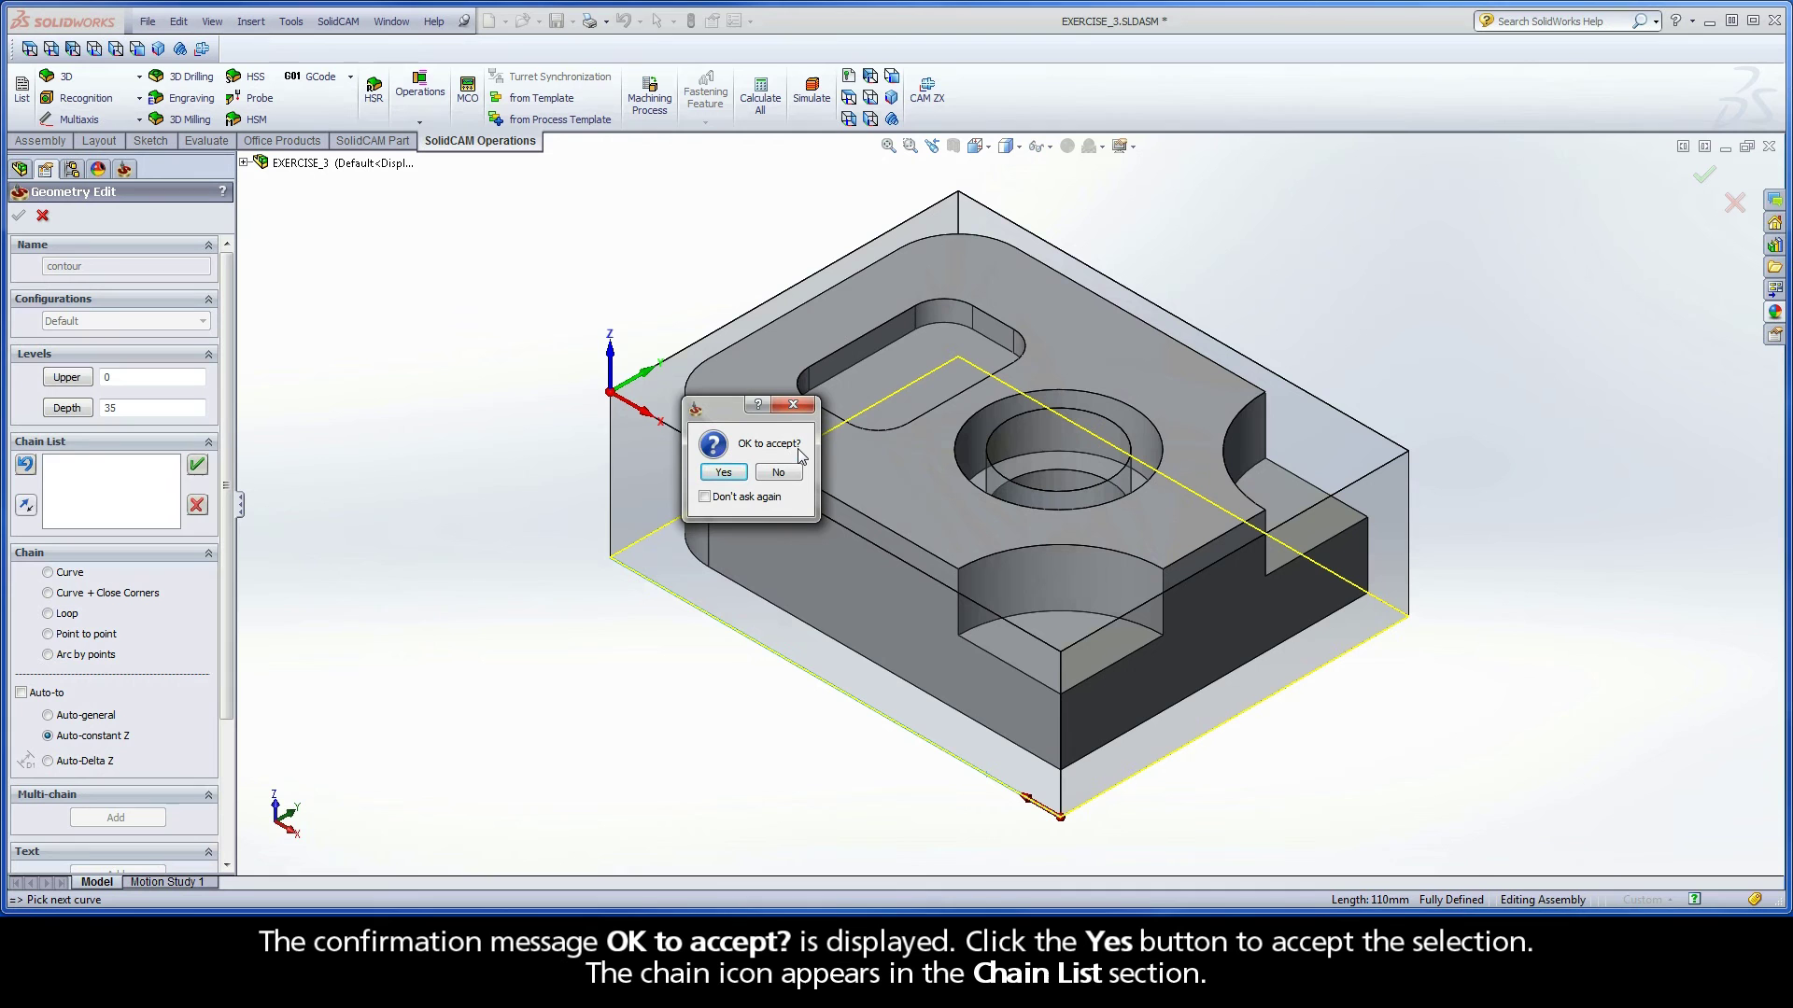
click(722, 472)
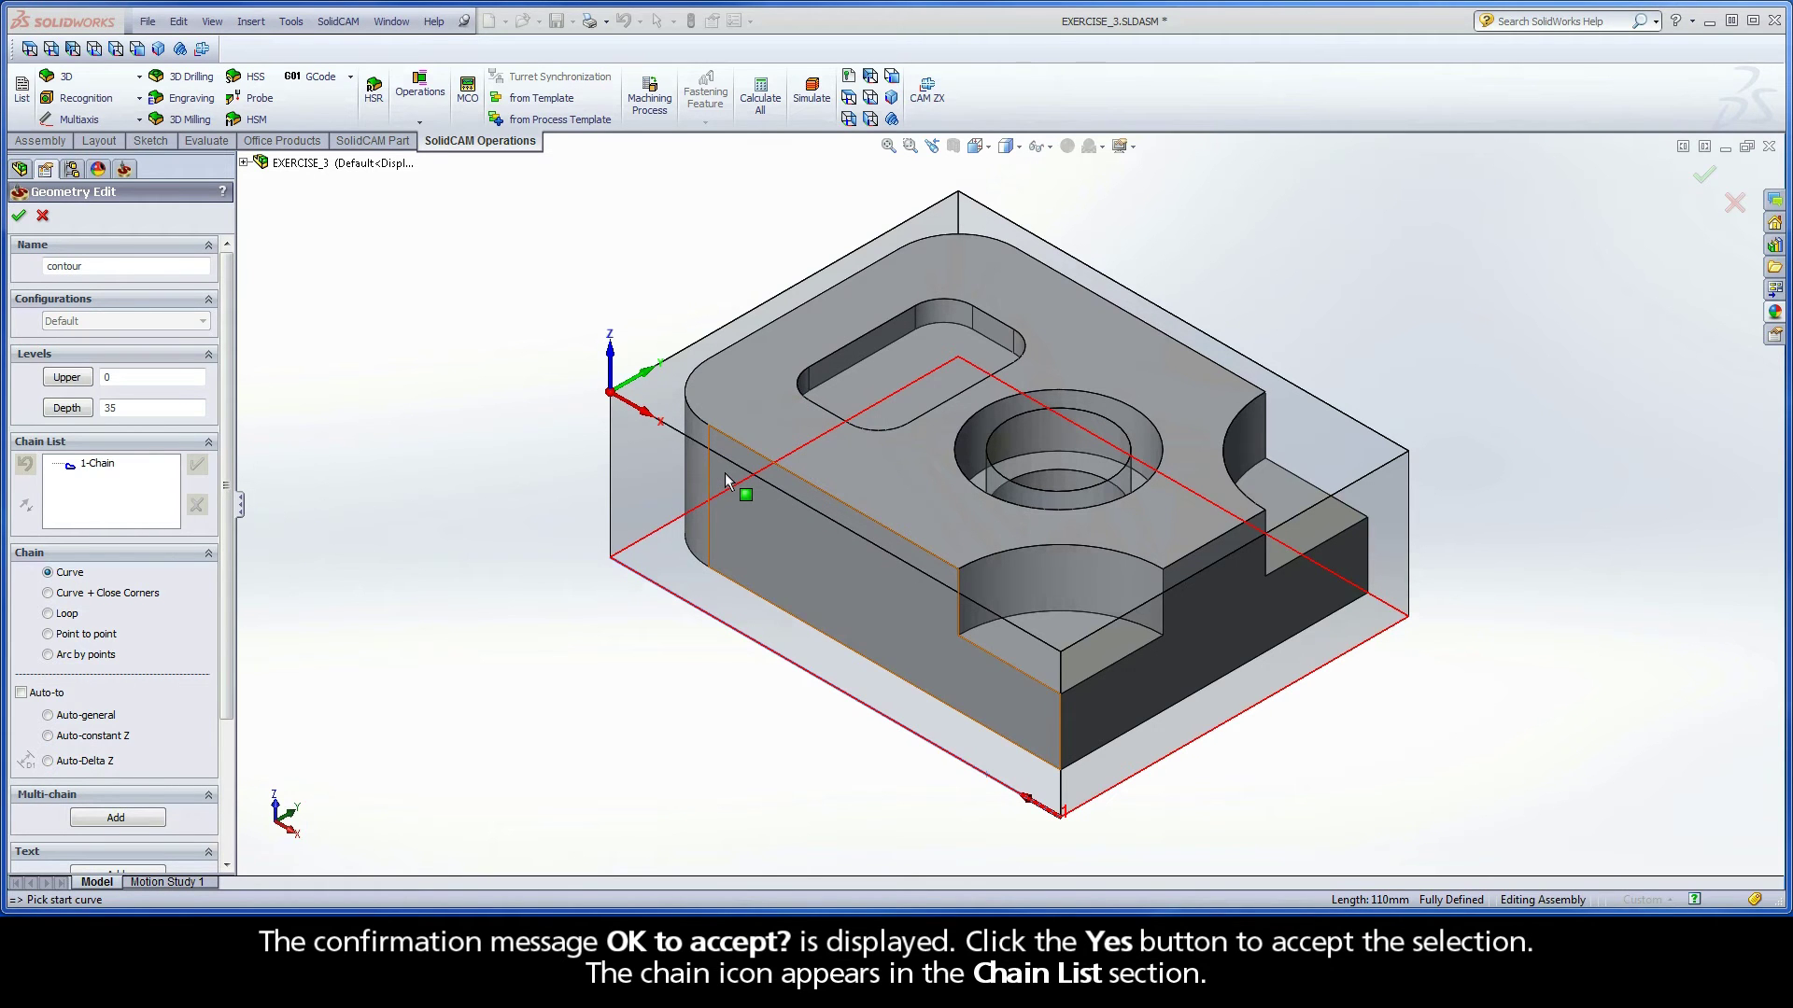
click(116, 467)
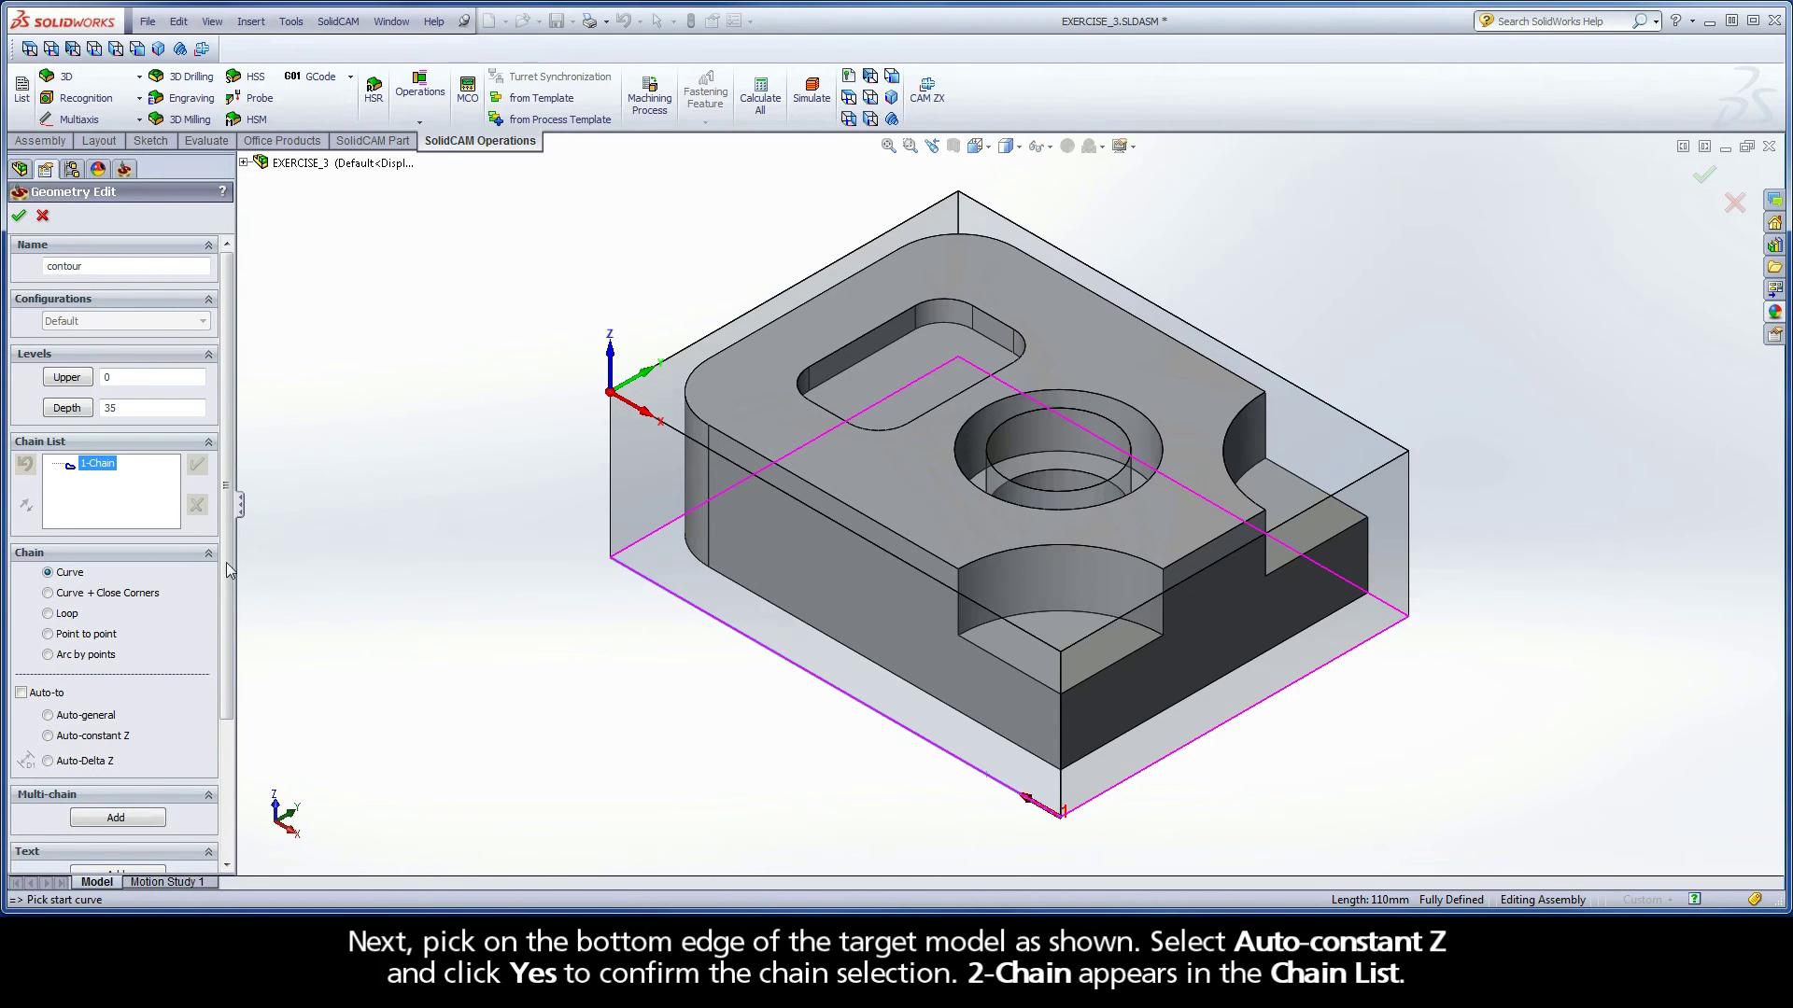
- Add a second chain along the part's bottom outline at constant Z
click(1004, 745)
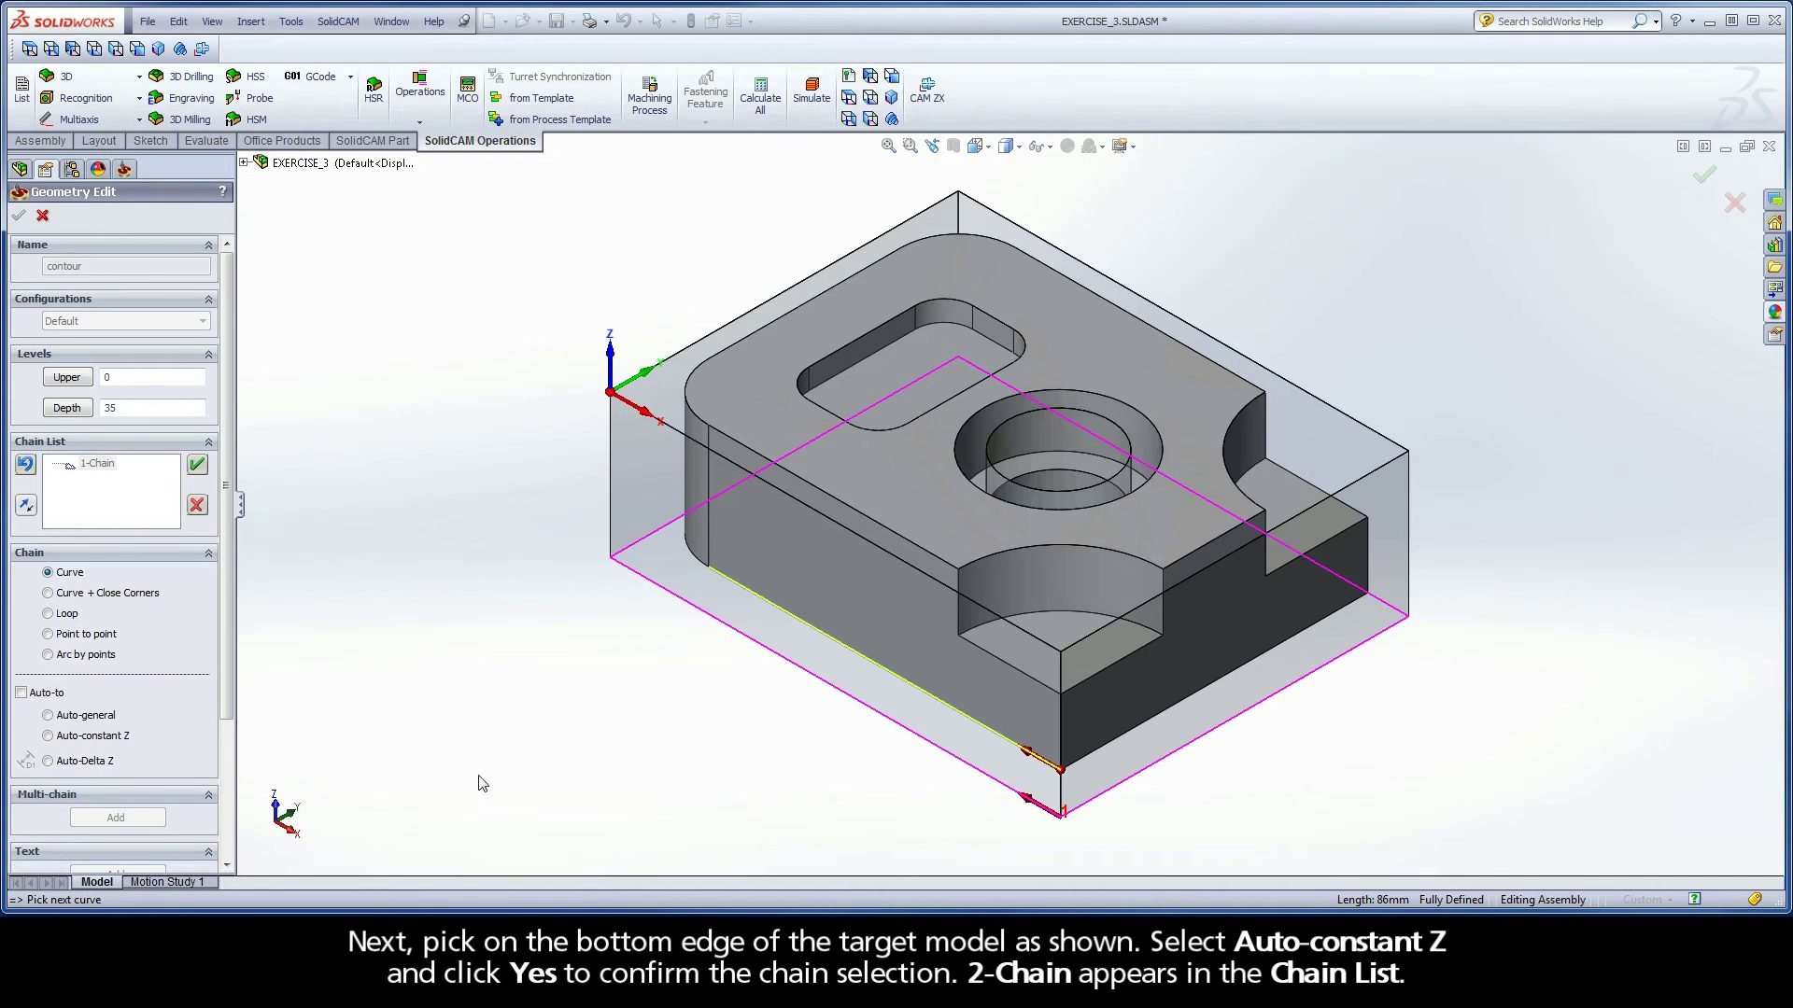
click(93, 738)
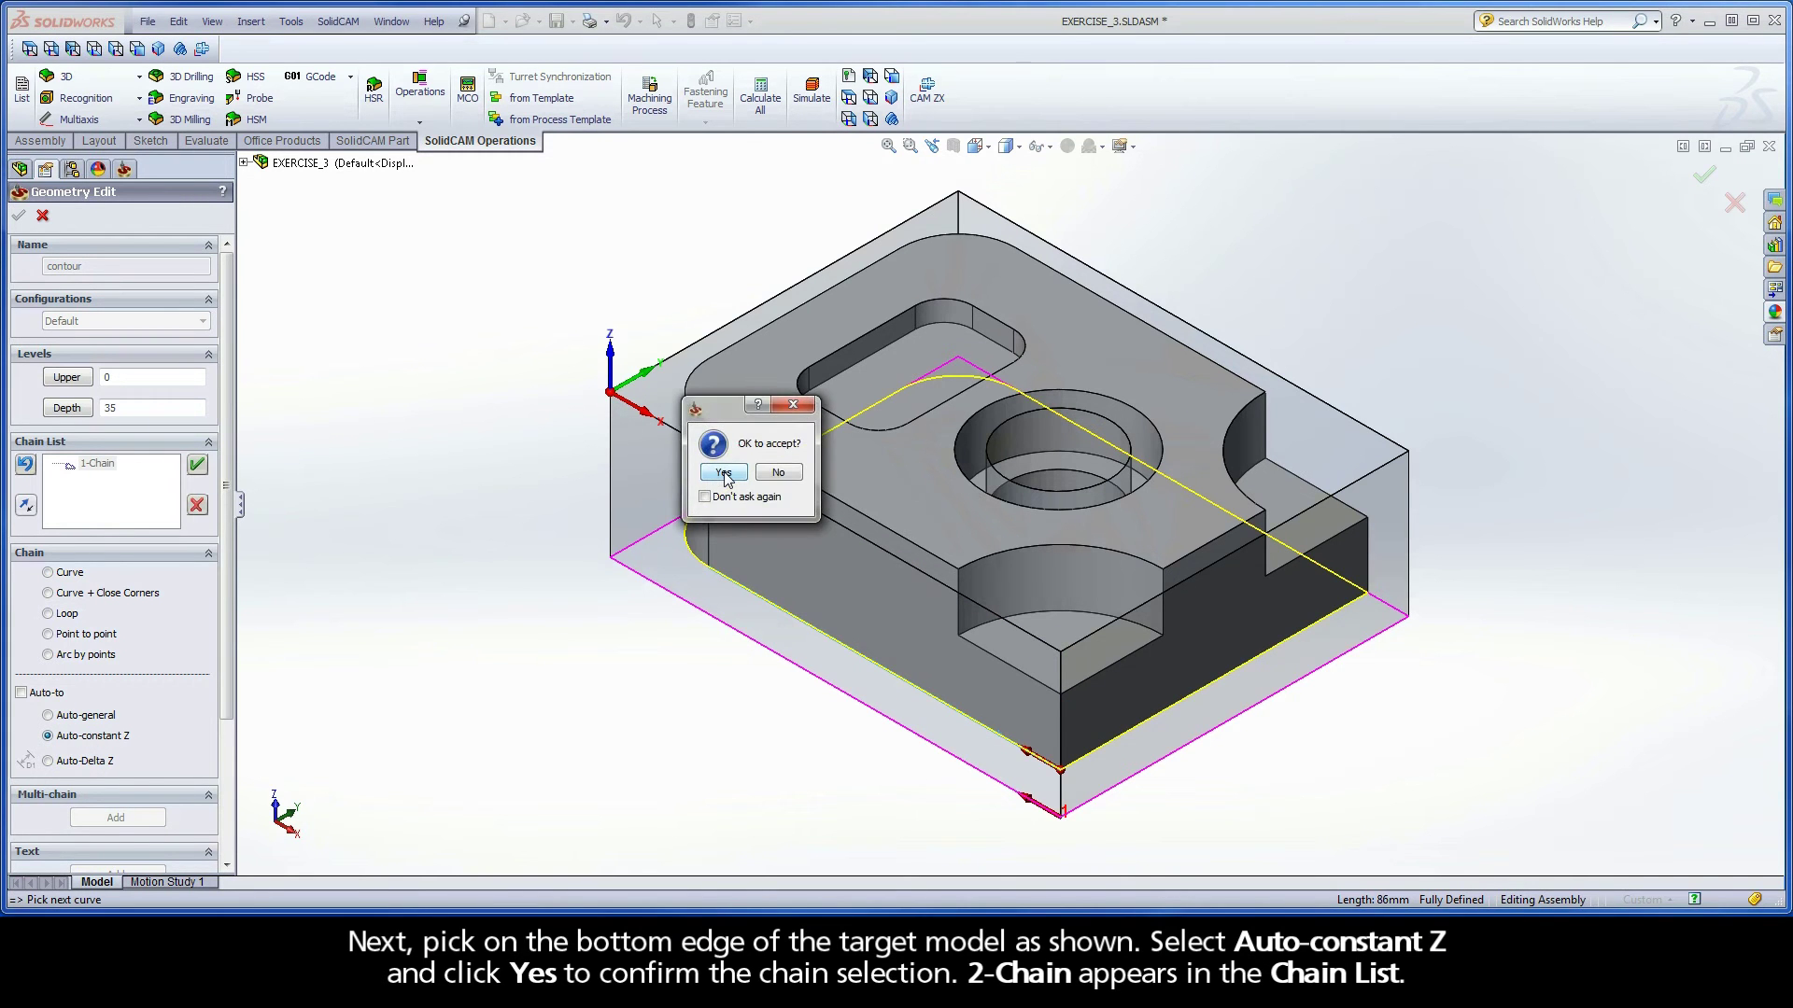
click(723, 473)
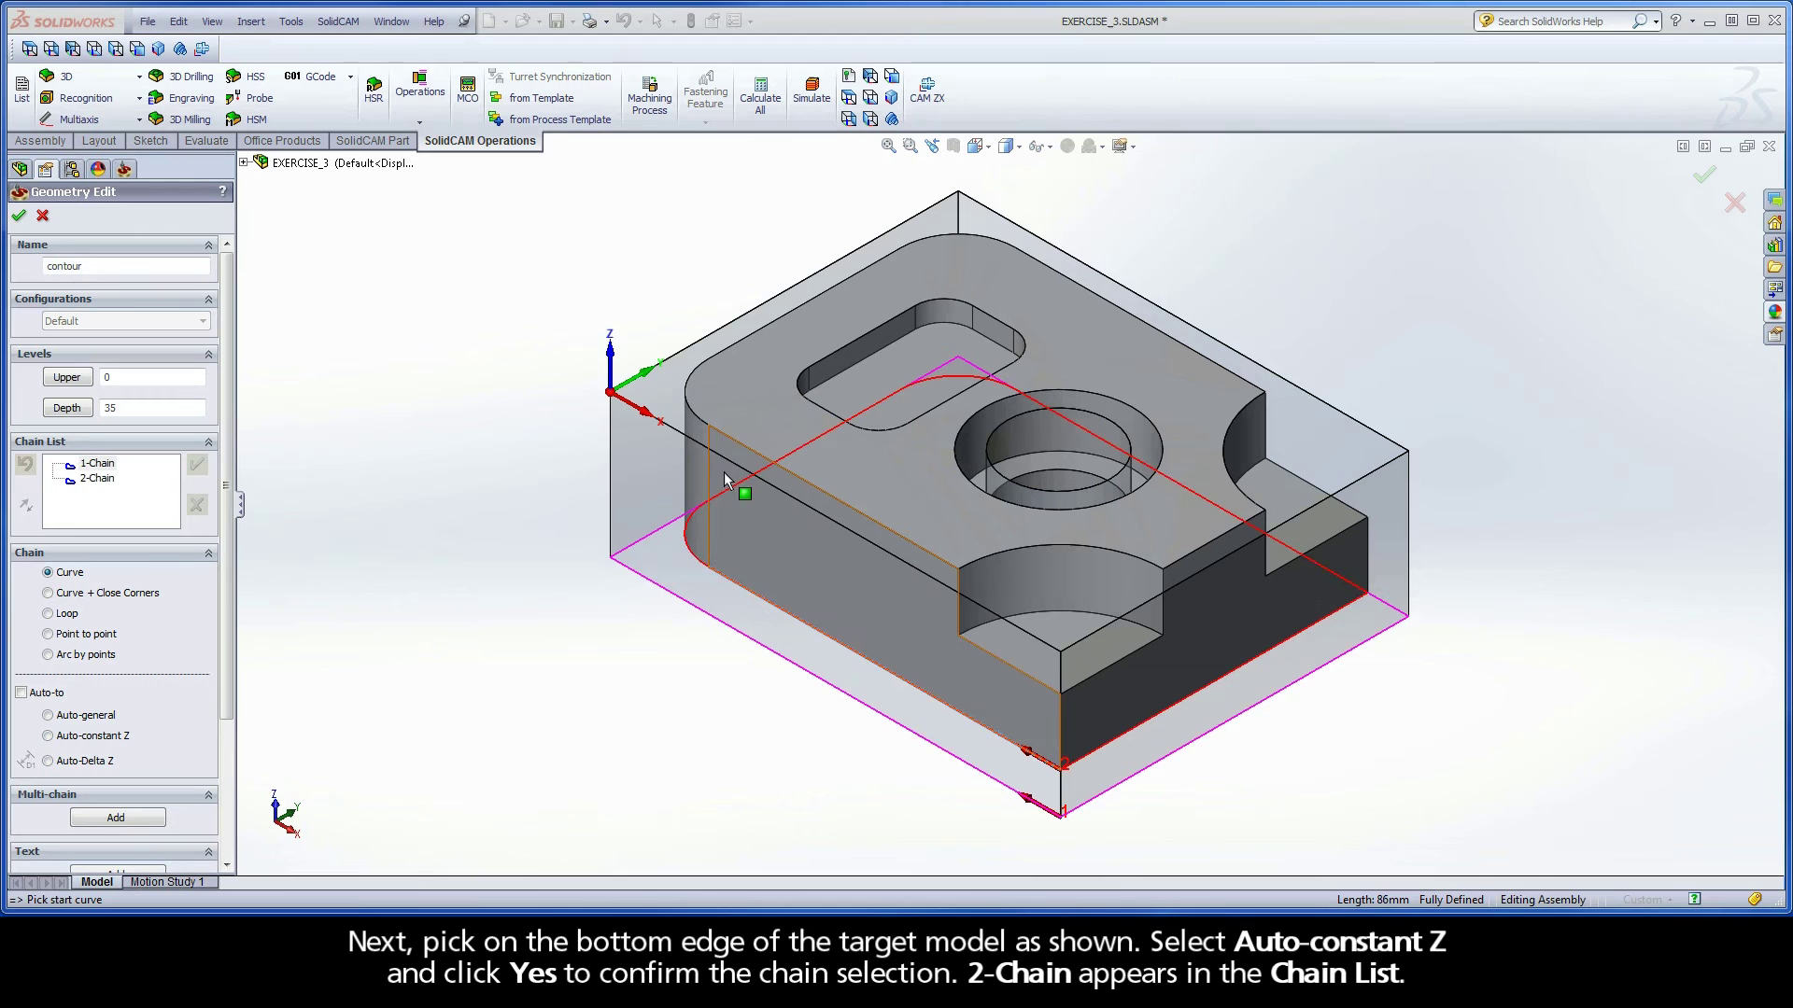
click(98, 480)
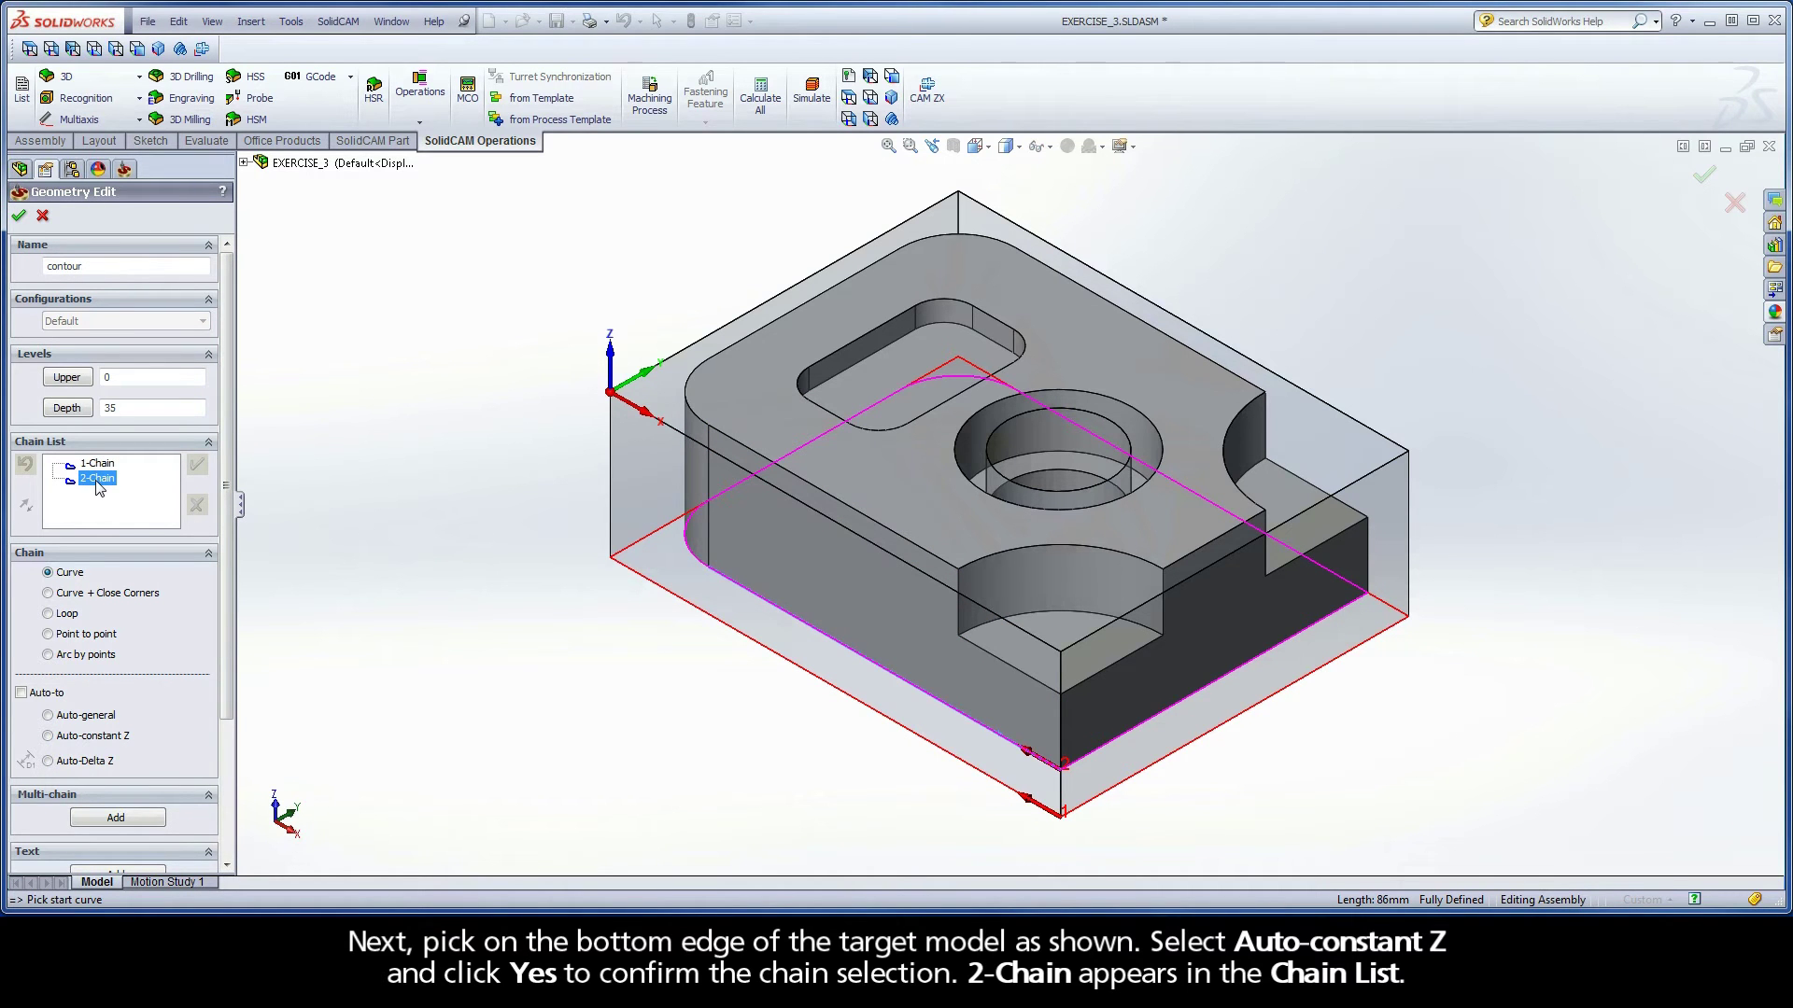
- Mark the outer 1-Chain as open and confirm the contour geometry
right_click(97, 464)
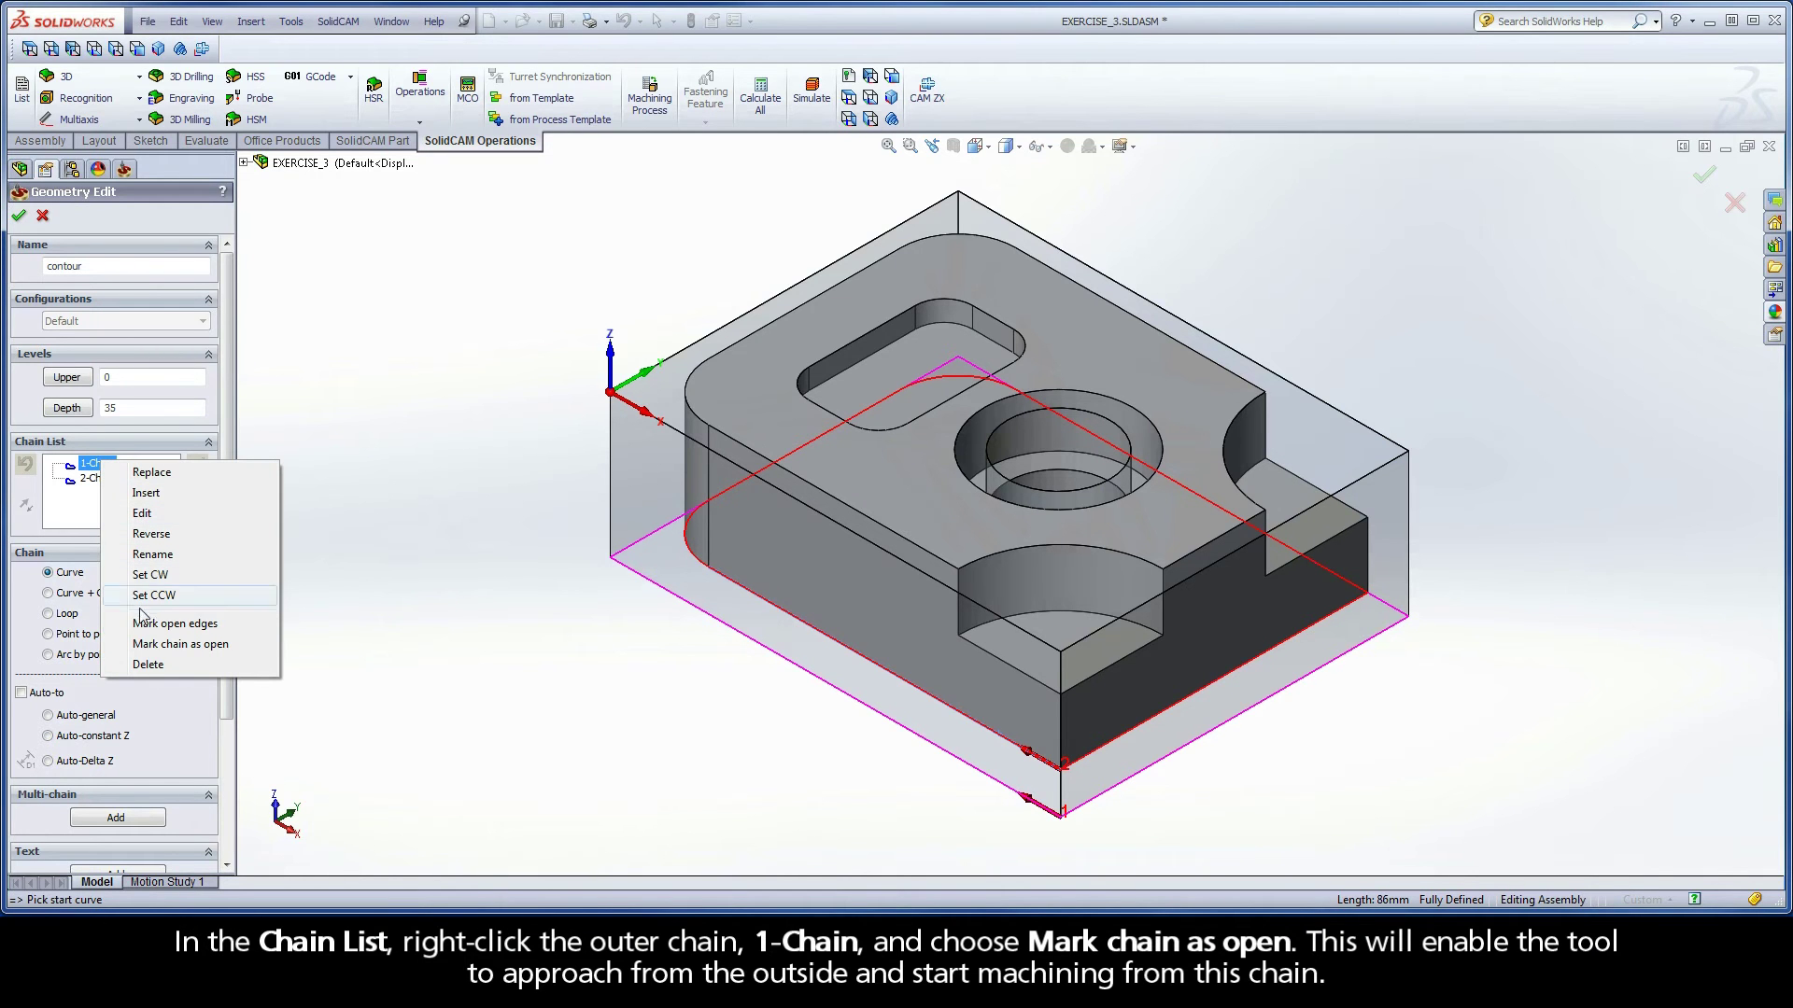
click(226, 652)
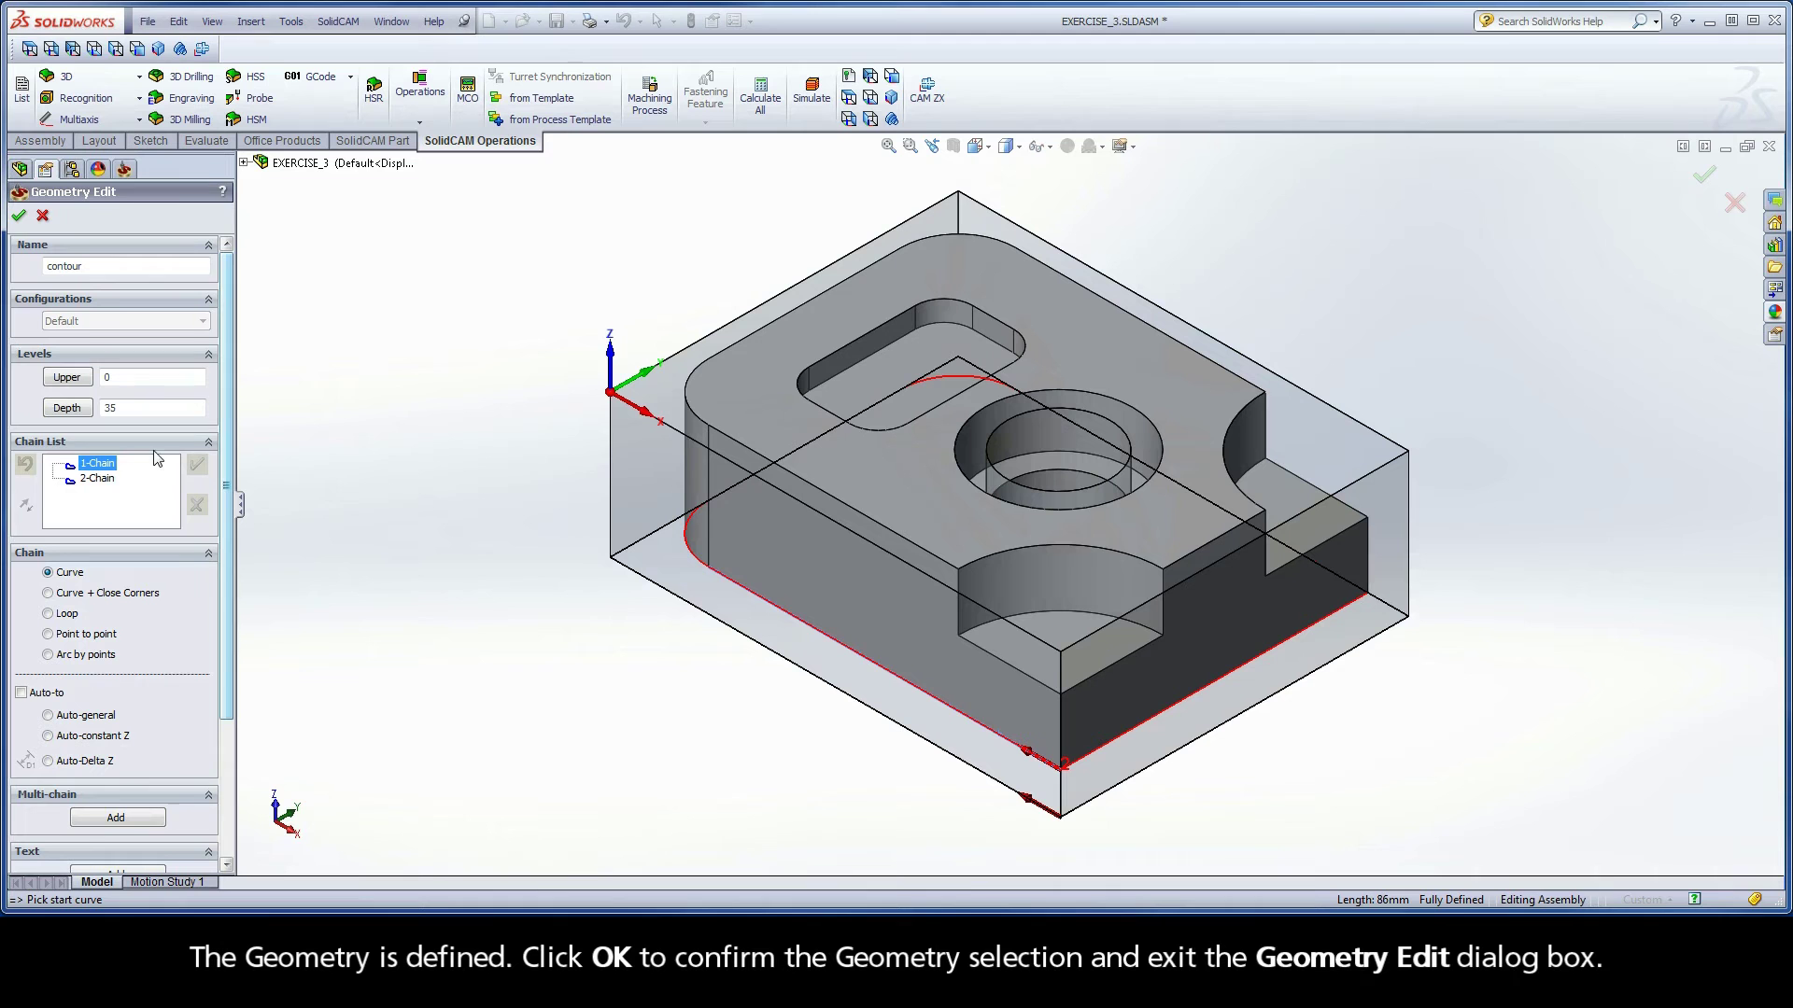
click(20, 216)
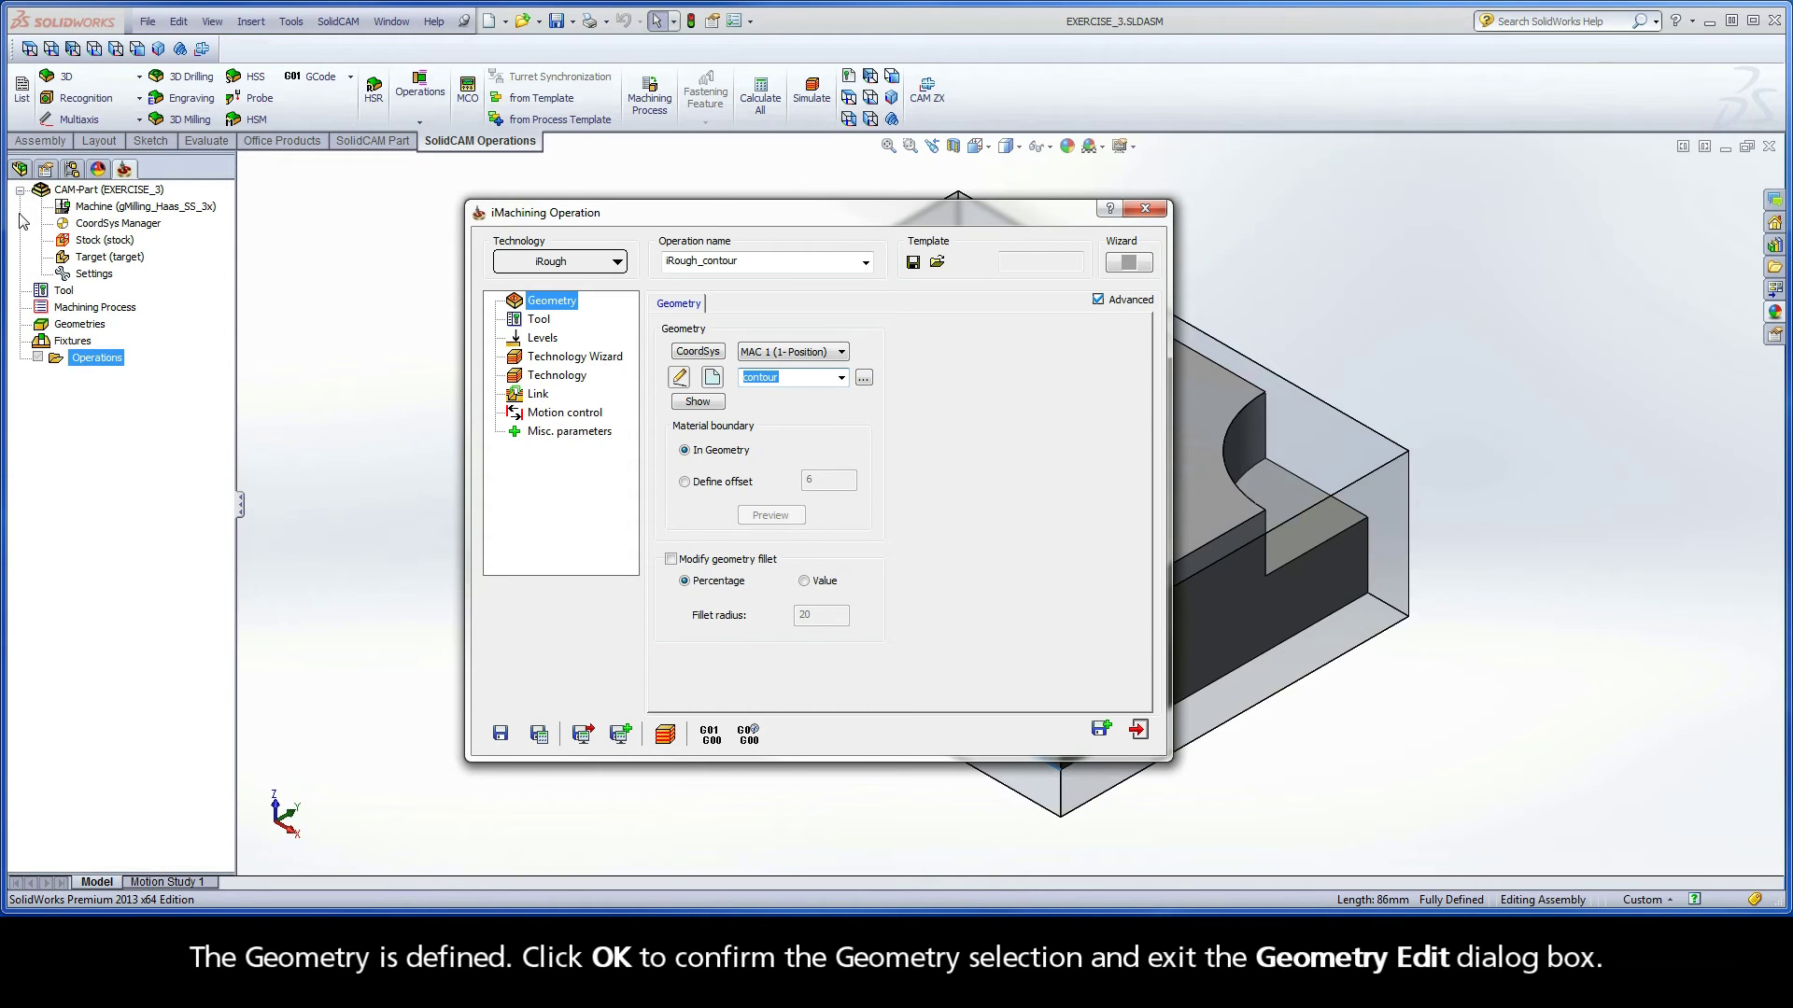
- Assign the 12 mm end mill with 24 mm cutting length from the Part Tool Table
click(541, 320)
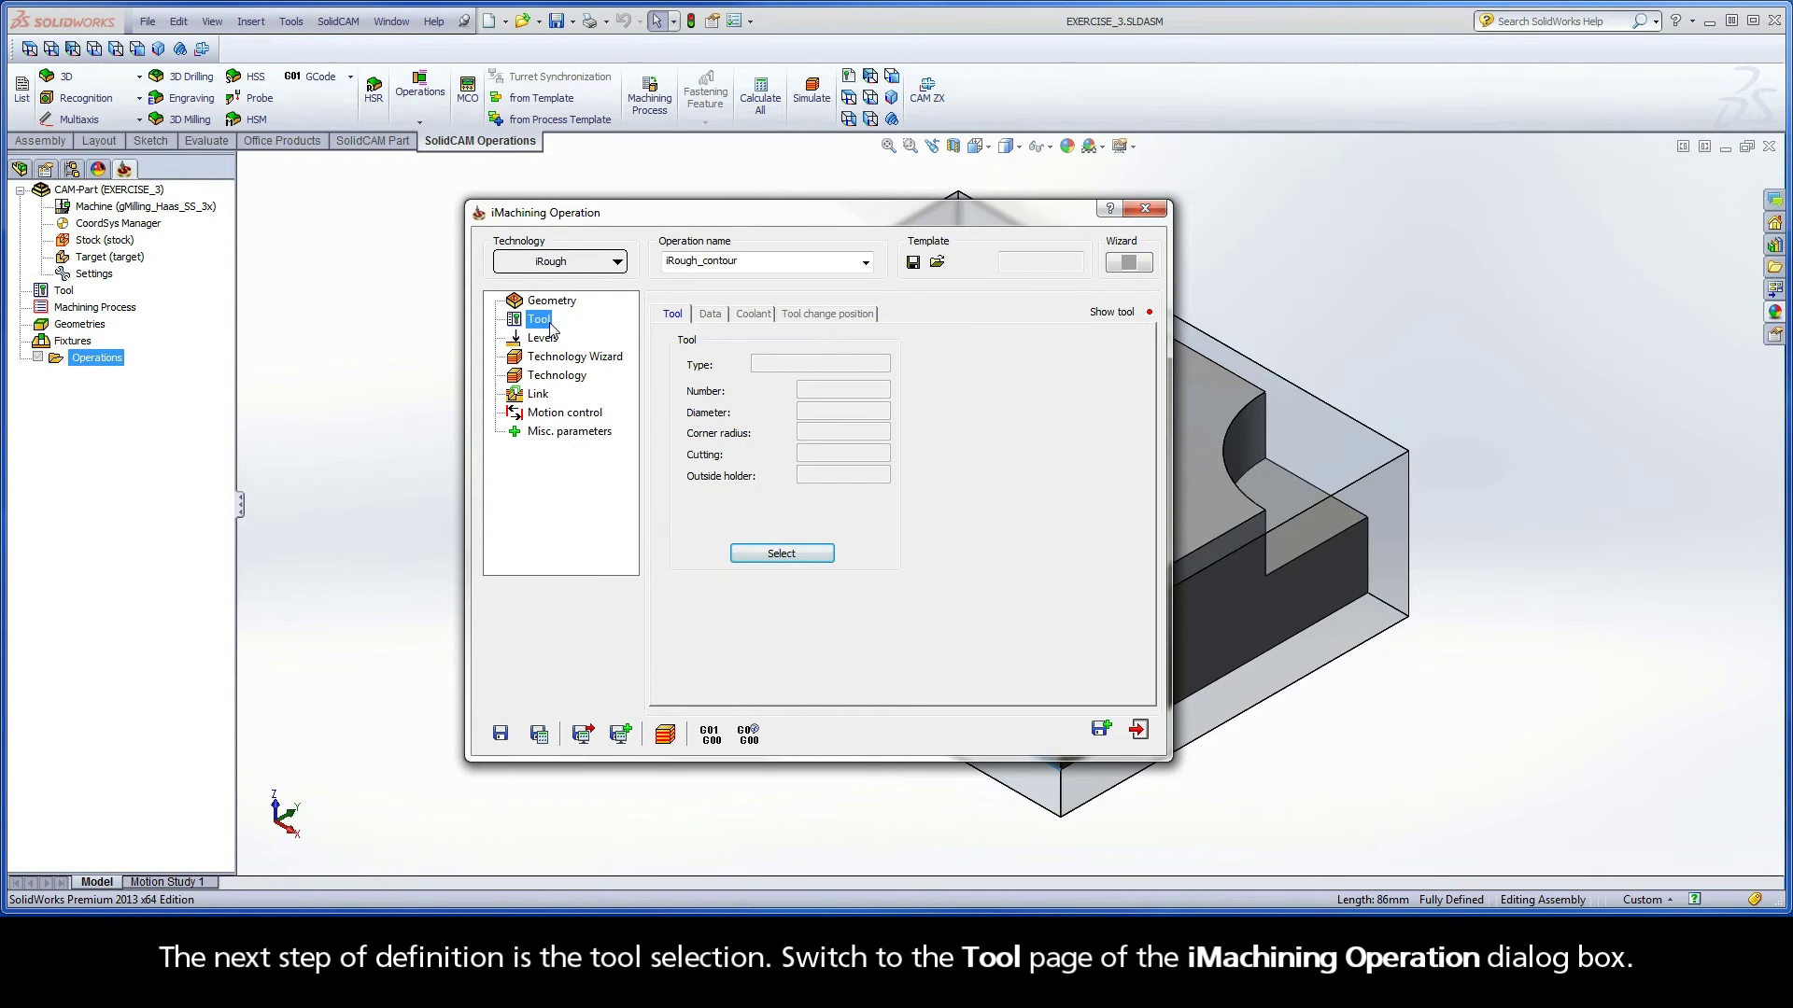
click(778, 554)
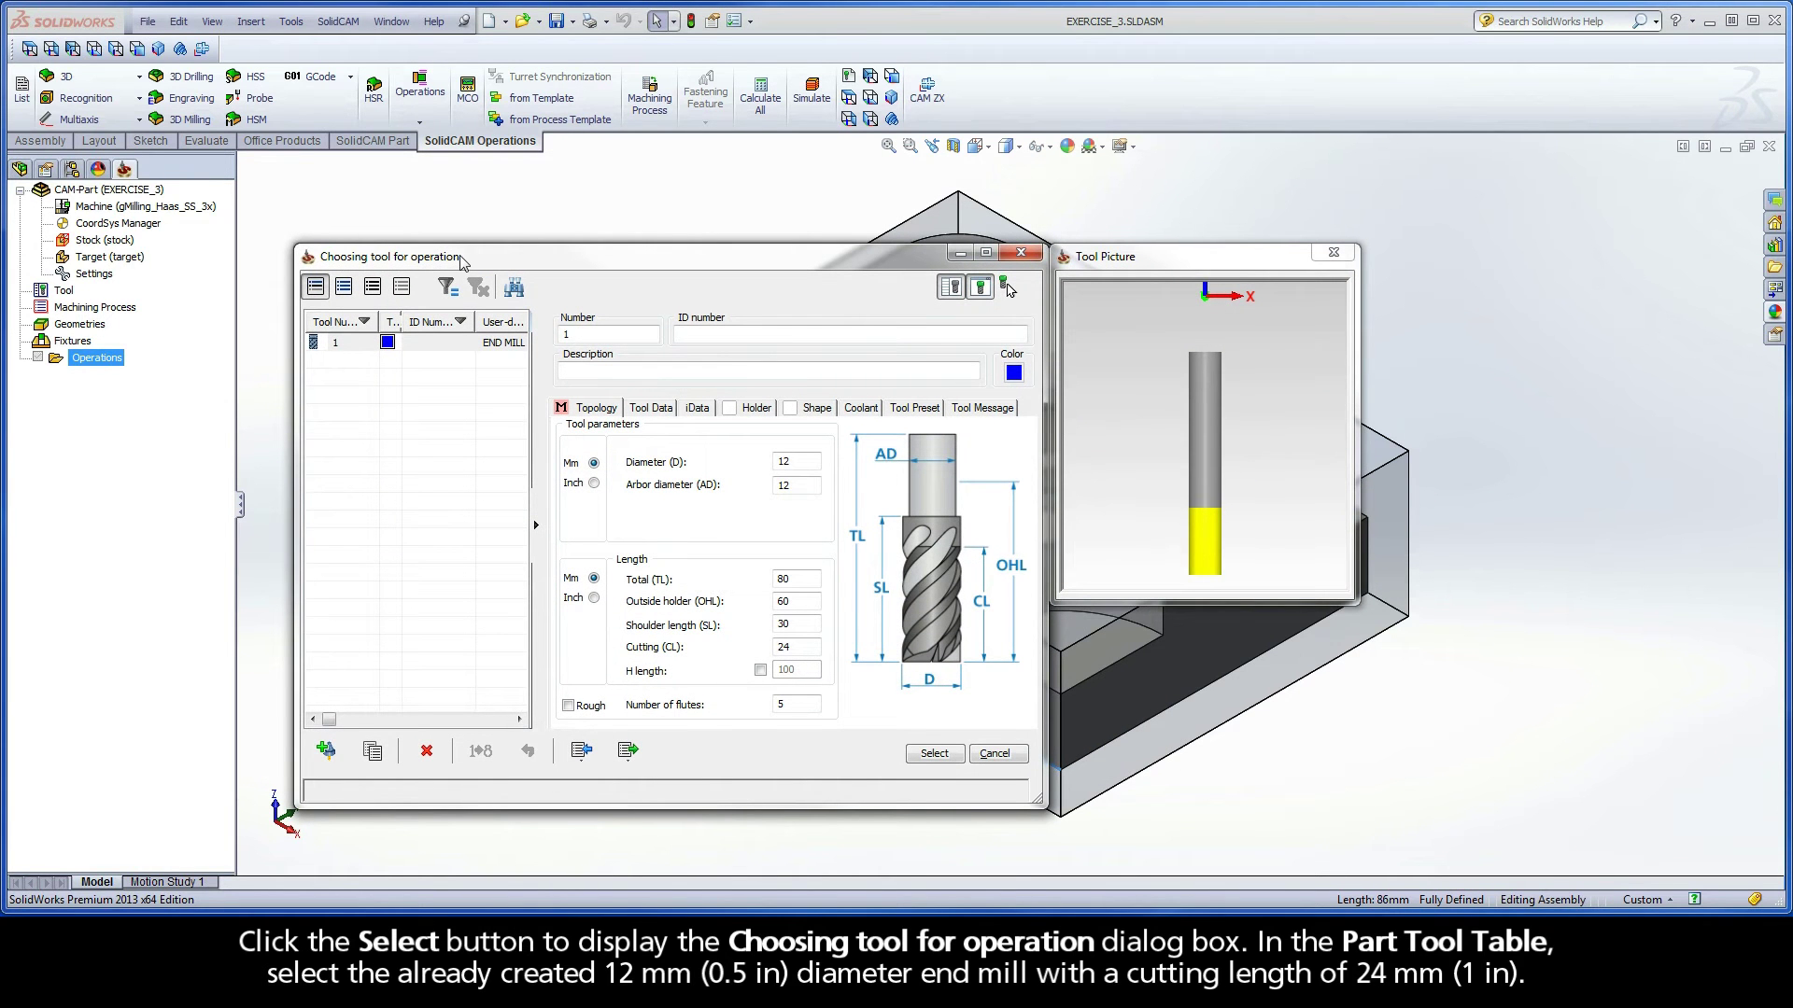
click(452, 347)
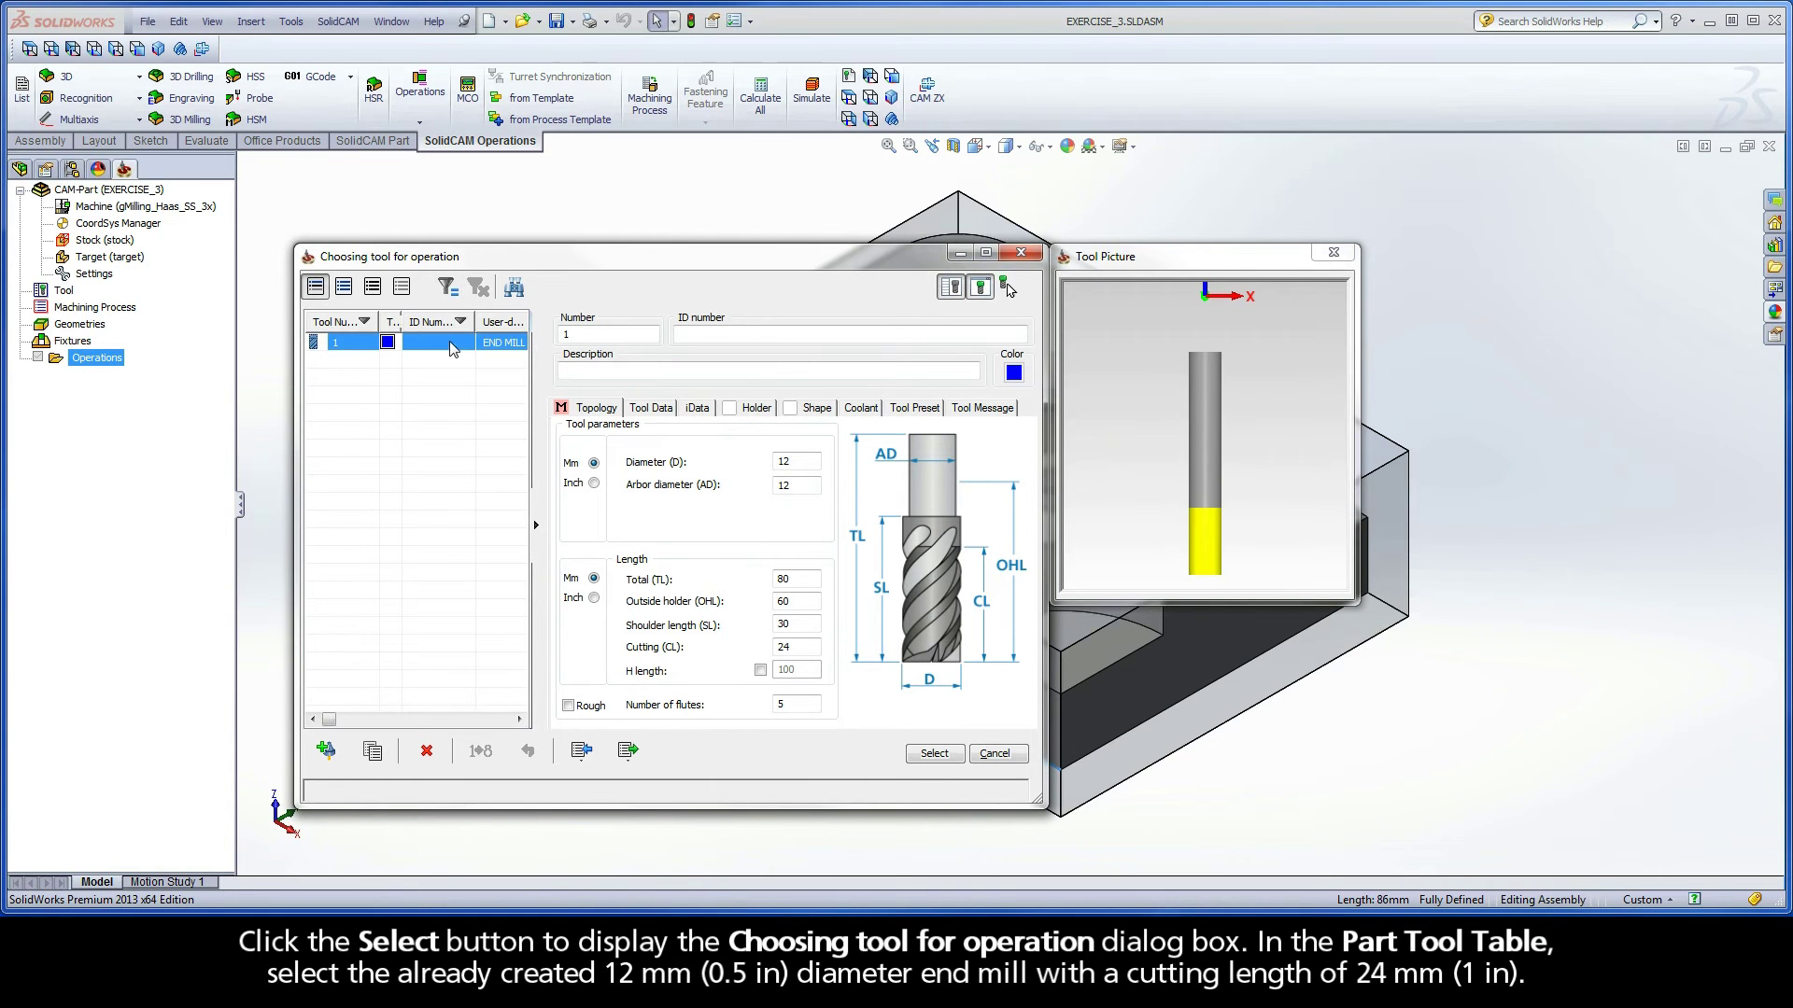
click(785, 462)
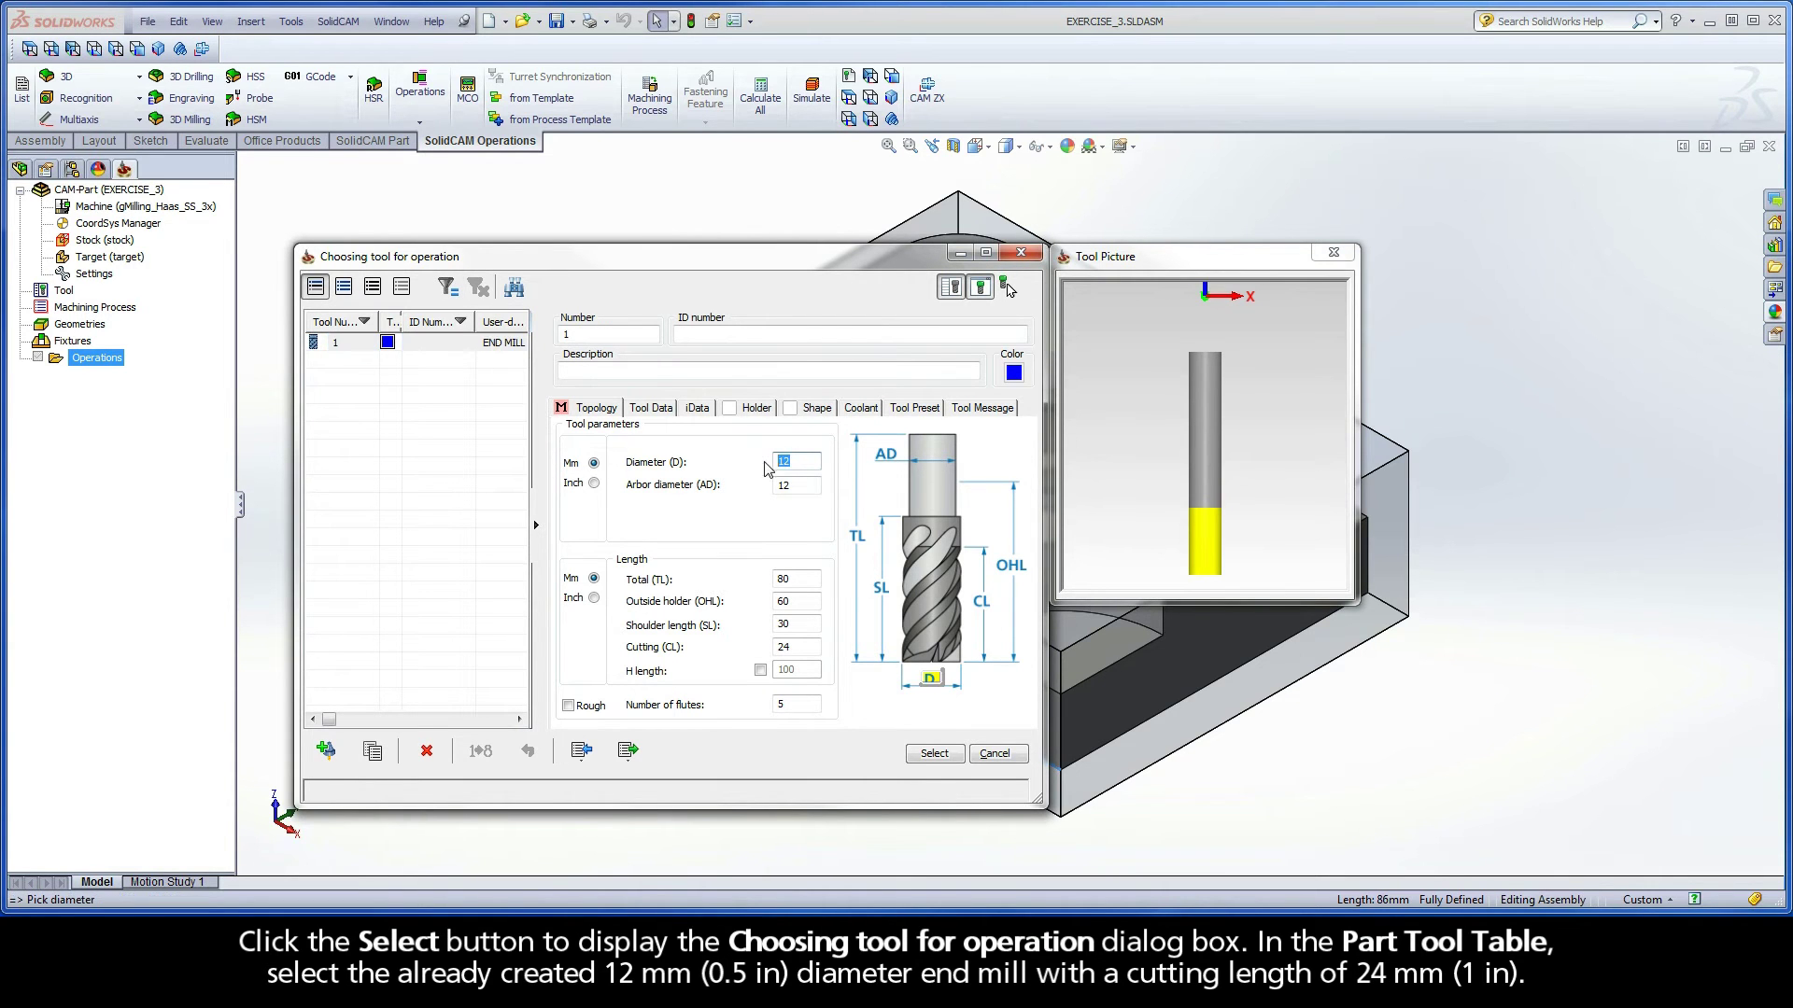
click(765, 650)
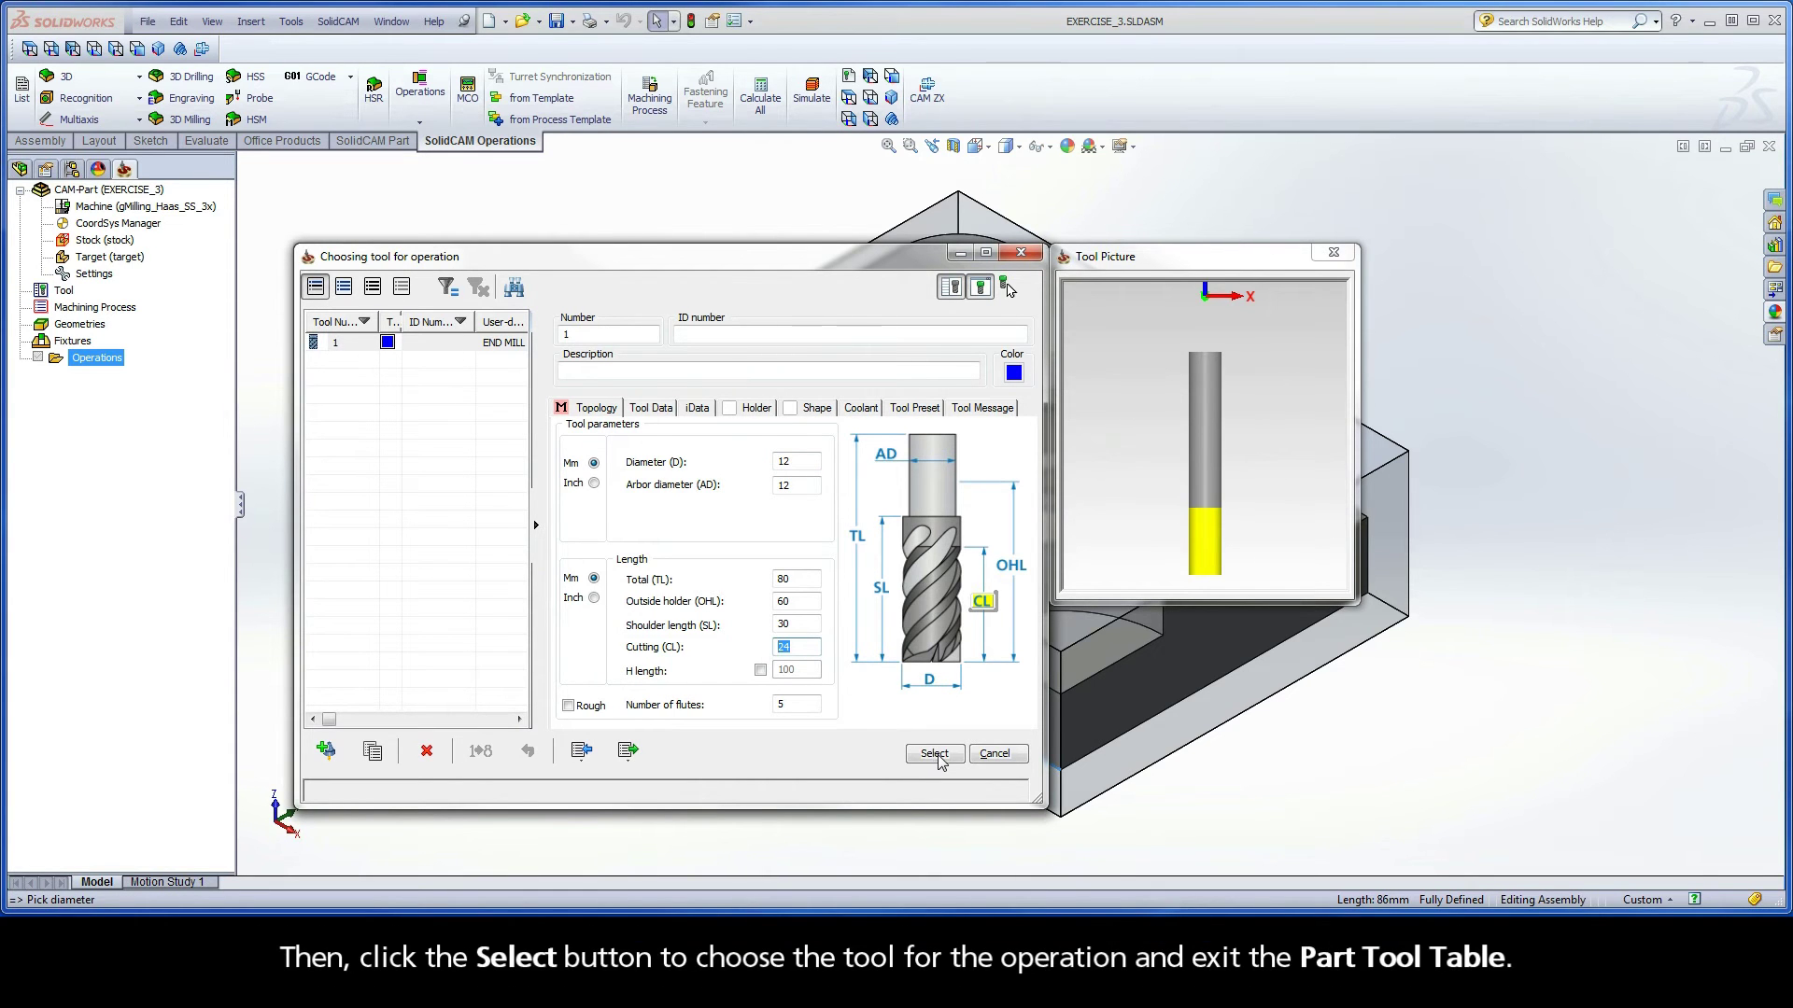
click(936, 753)
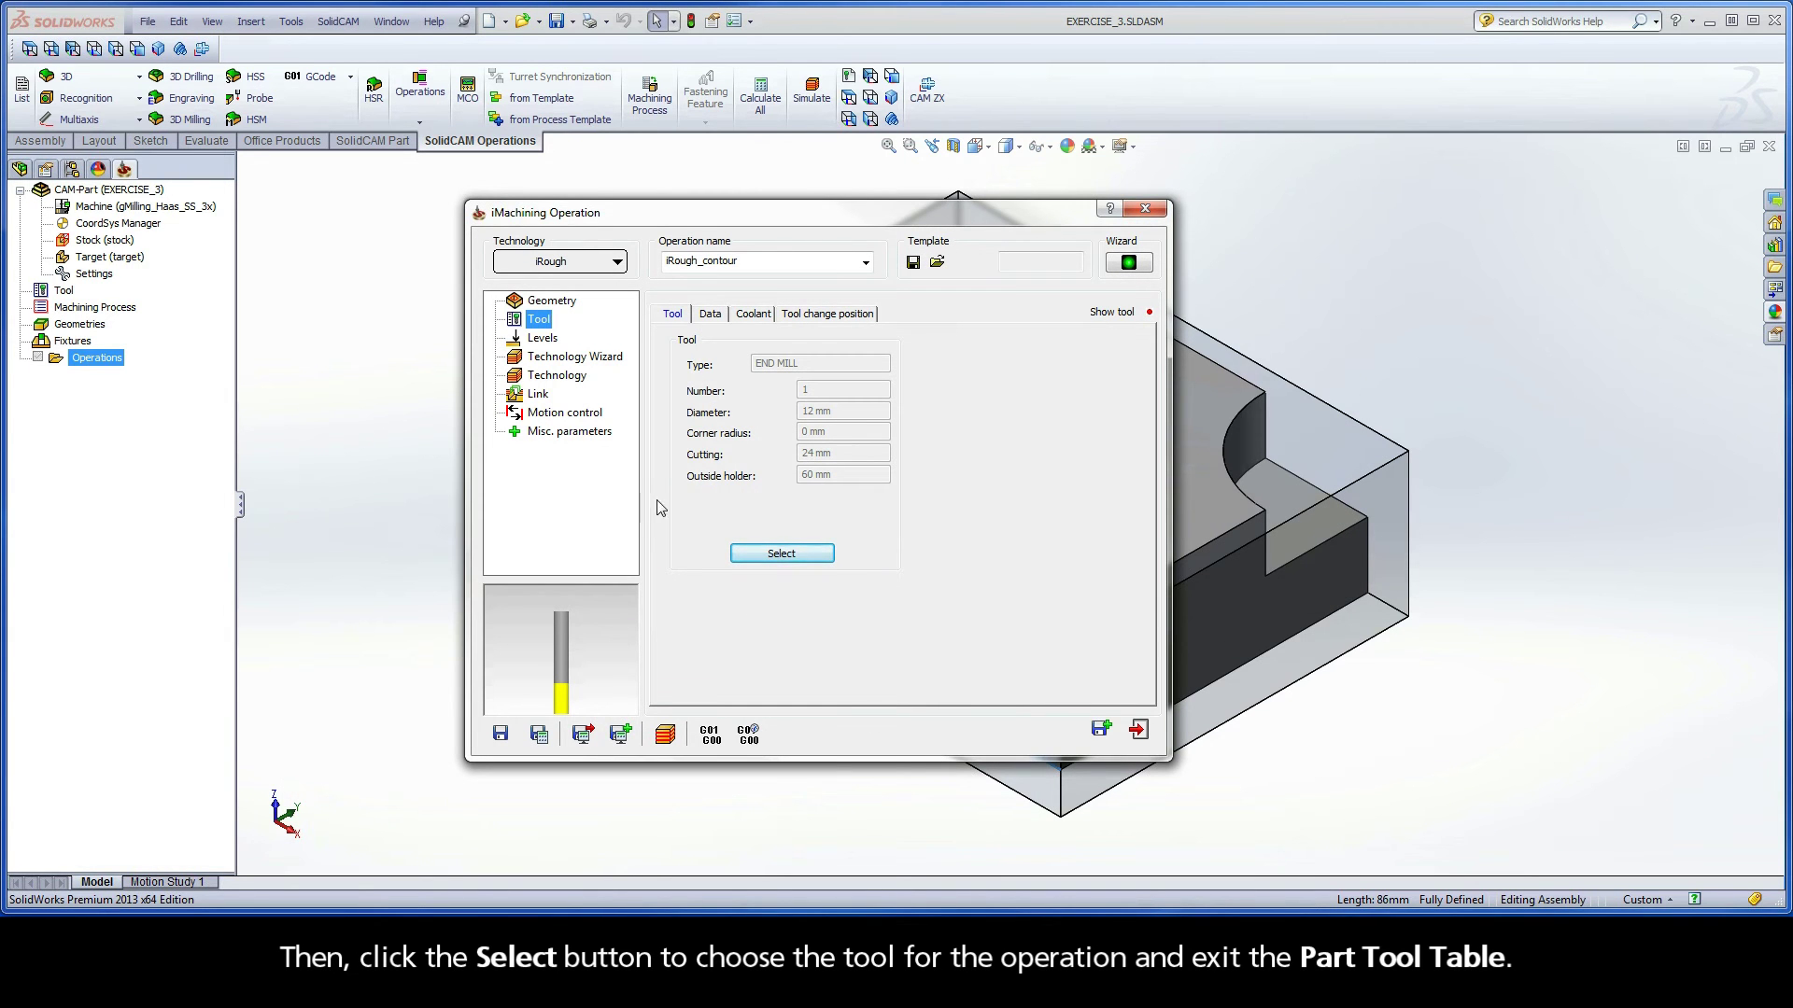
- Set the upper milling level to 0 at the stock's top face
click(543, 338)
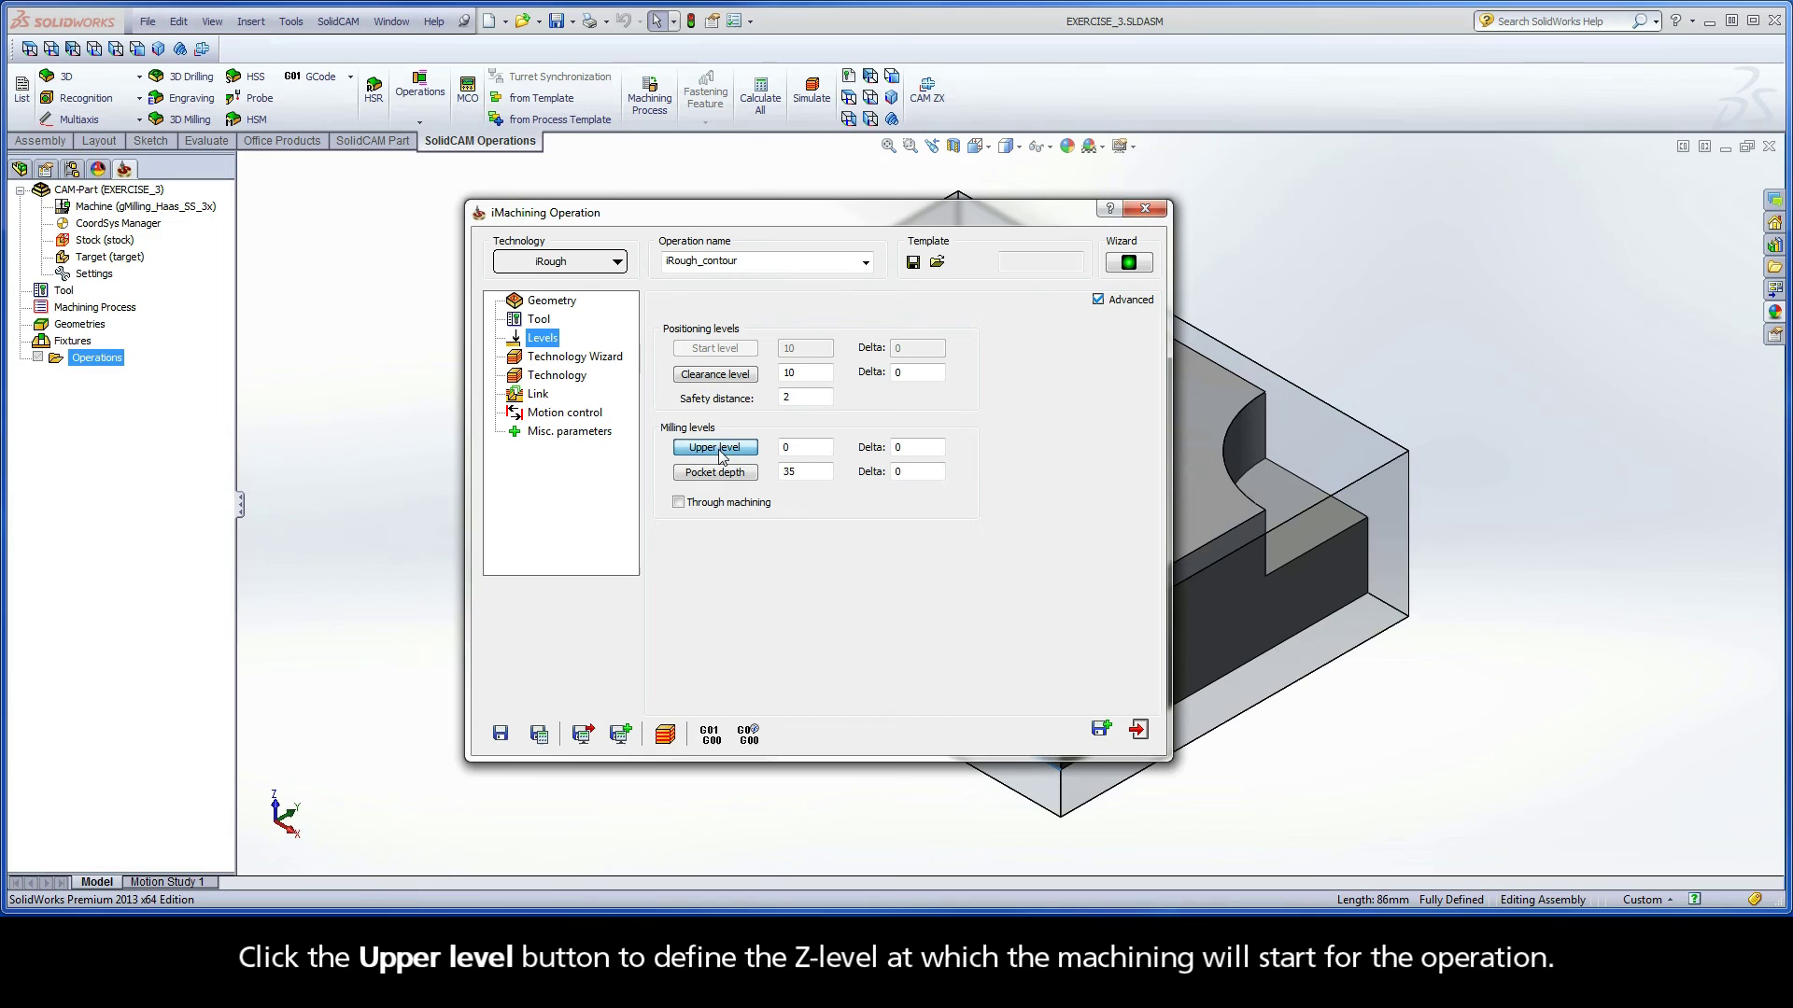
click(718, 450)
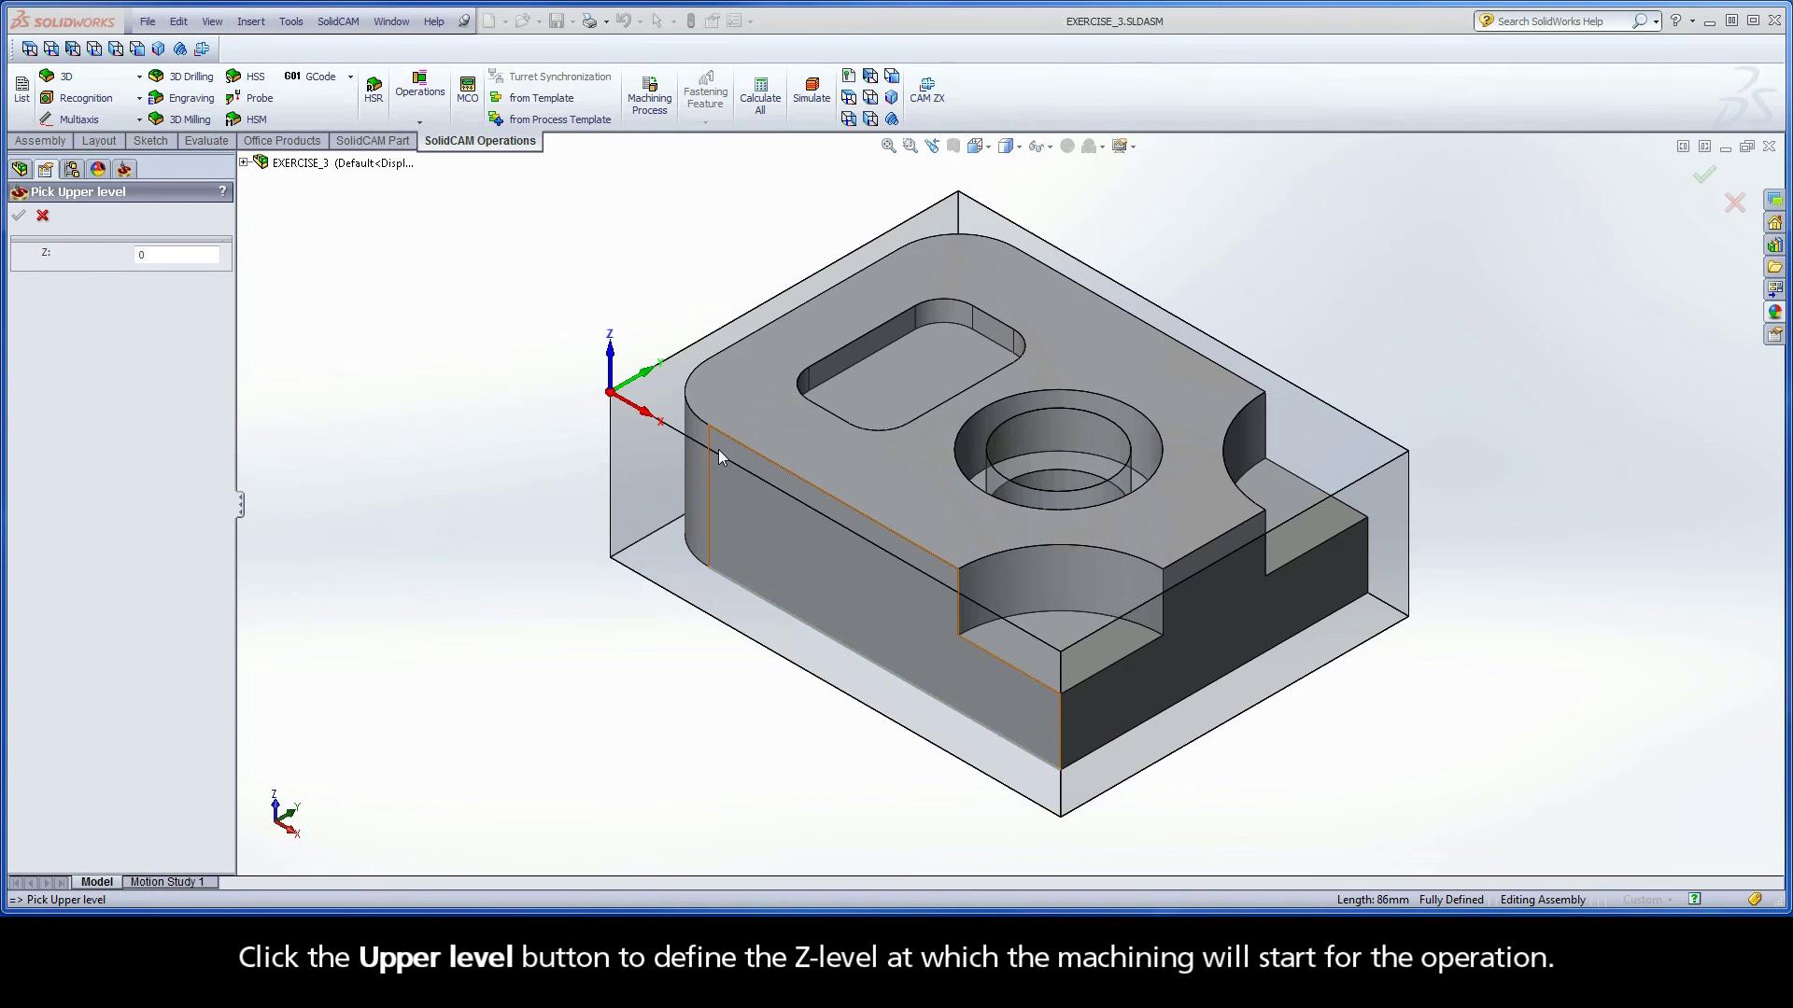
click(654, 394)
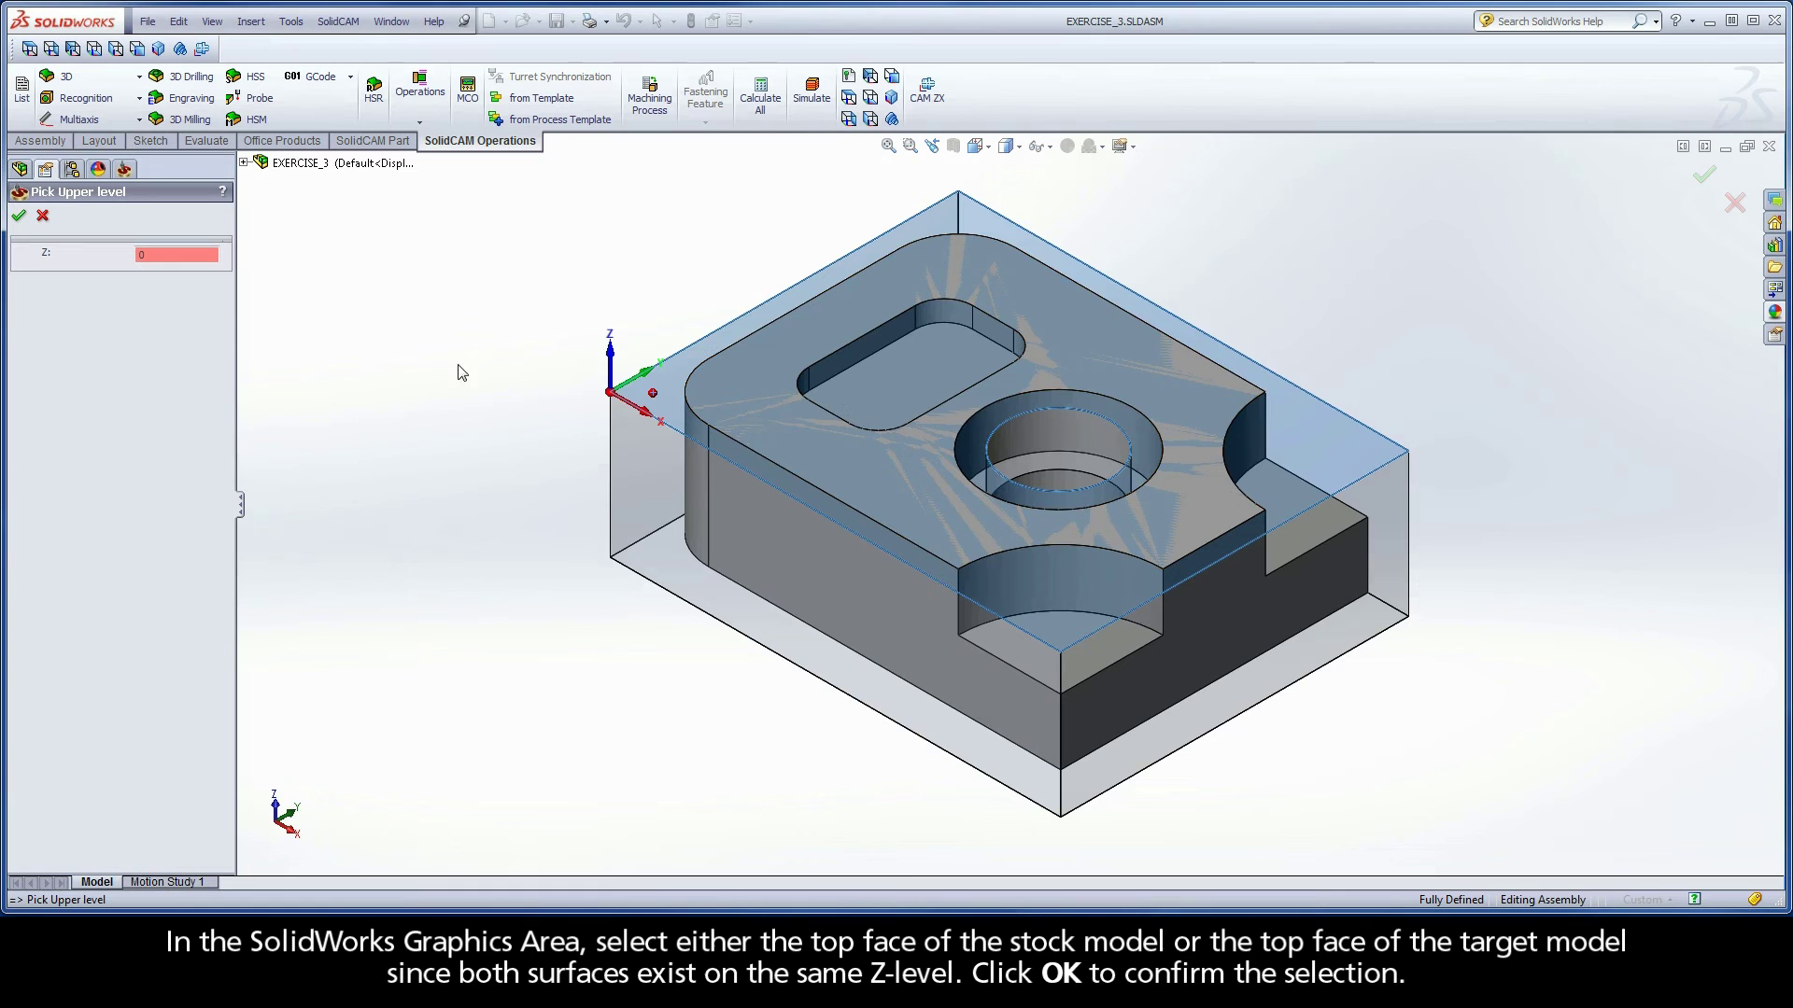
click(19, 218)
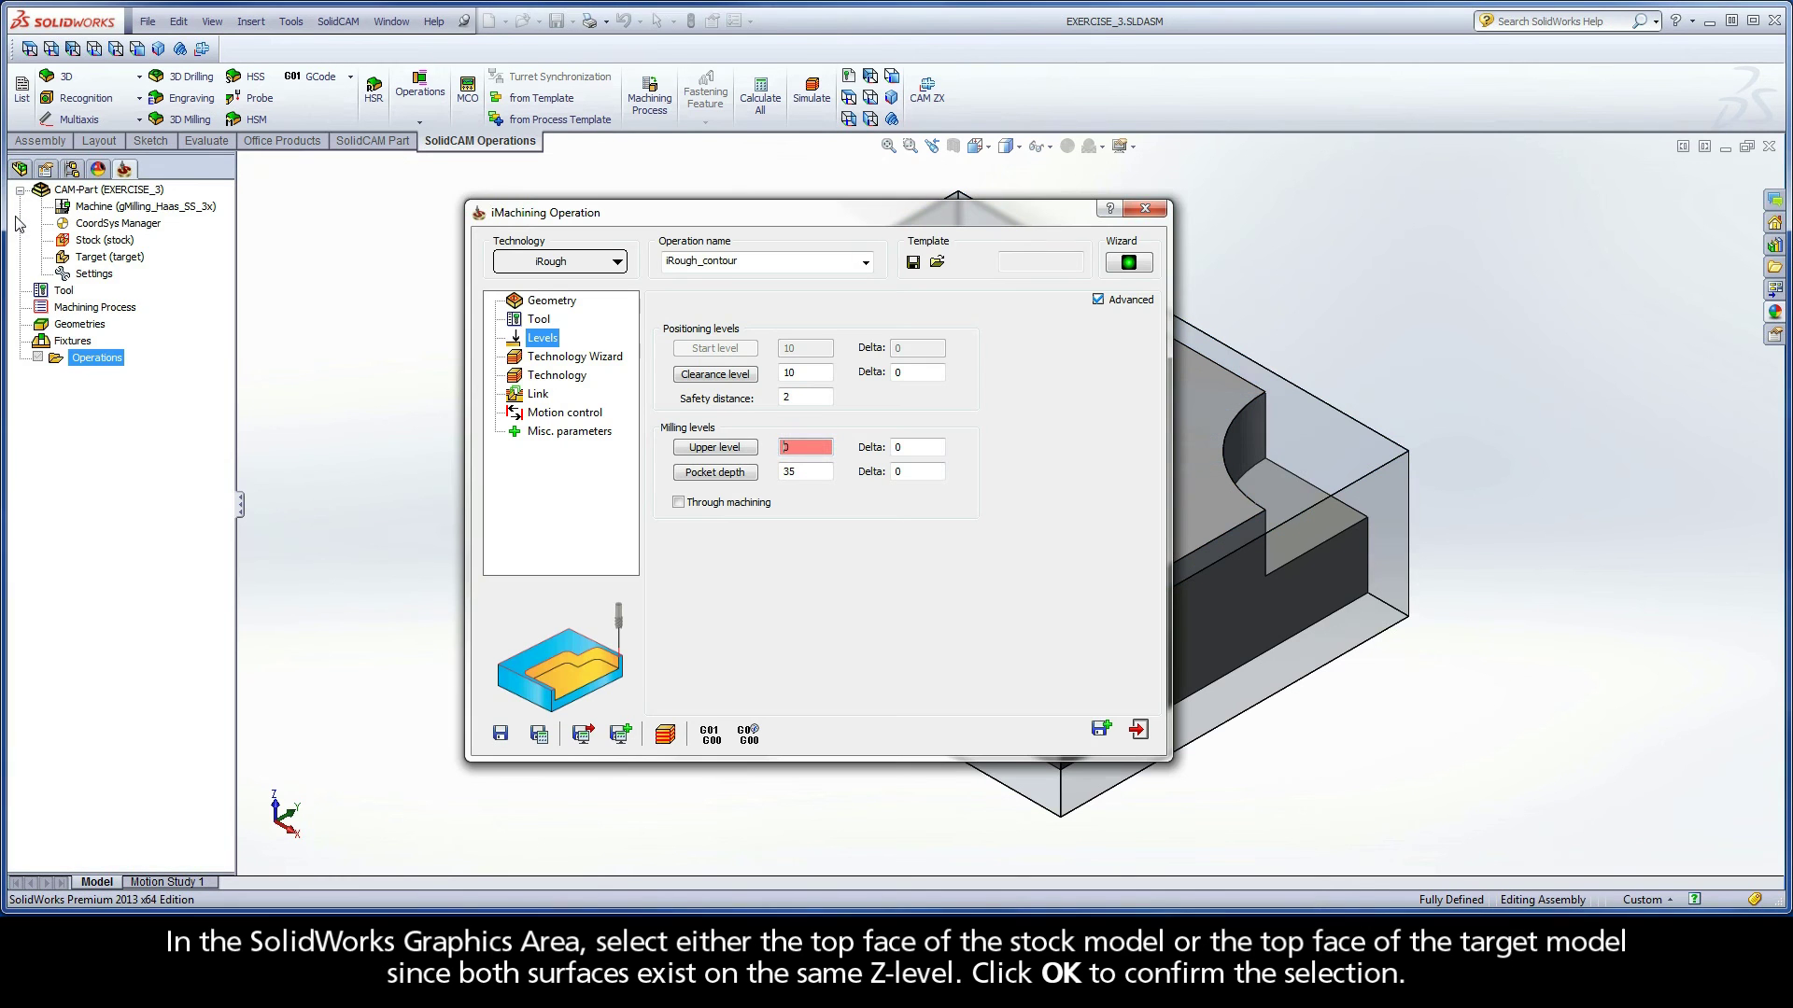
- Set the pocket depth to 30 using the target's bottom edge
click(713, 475)
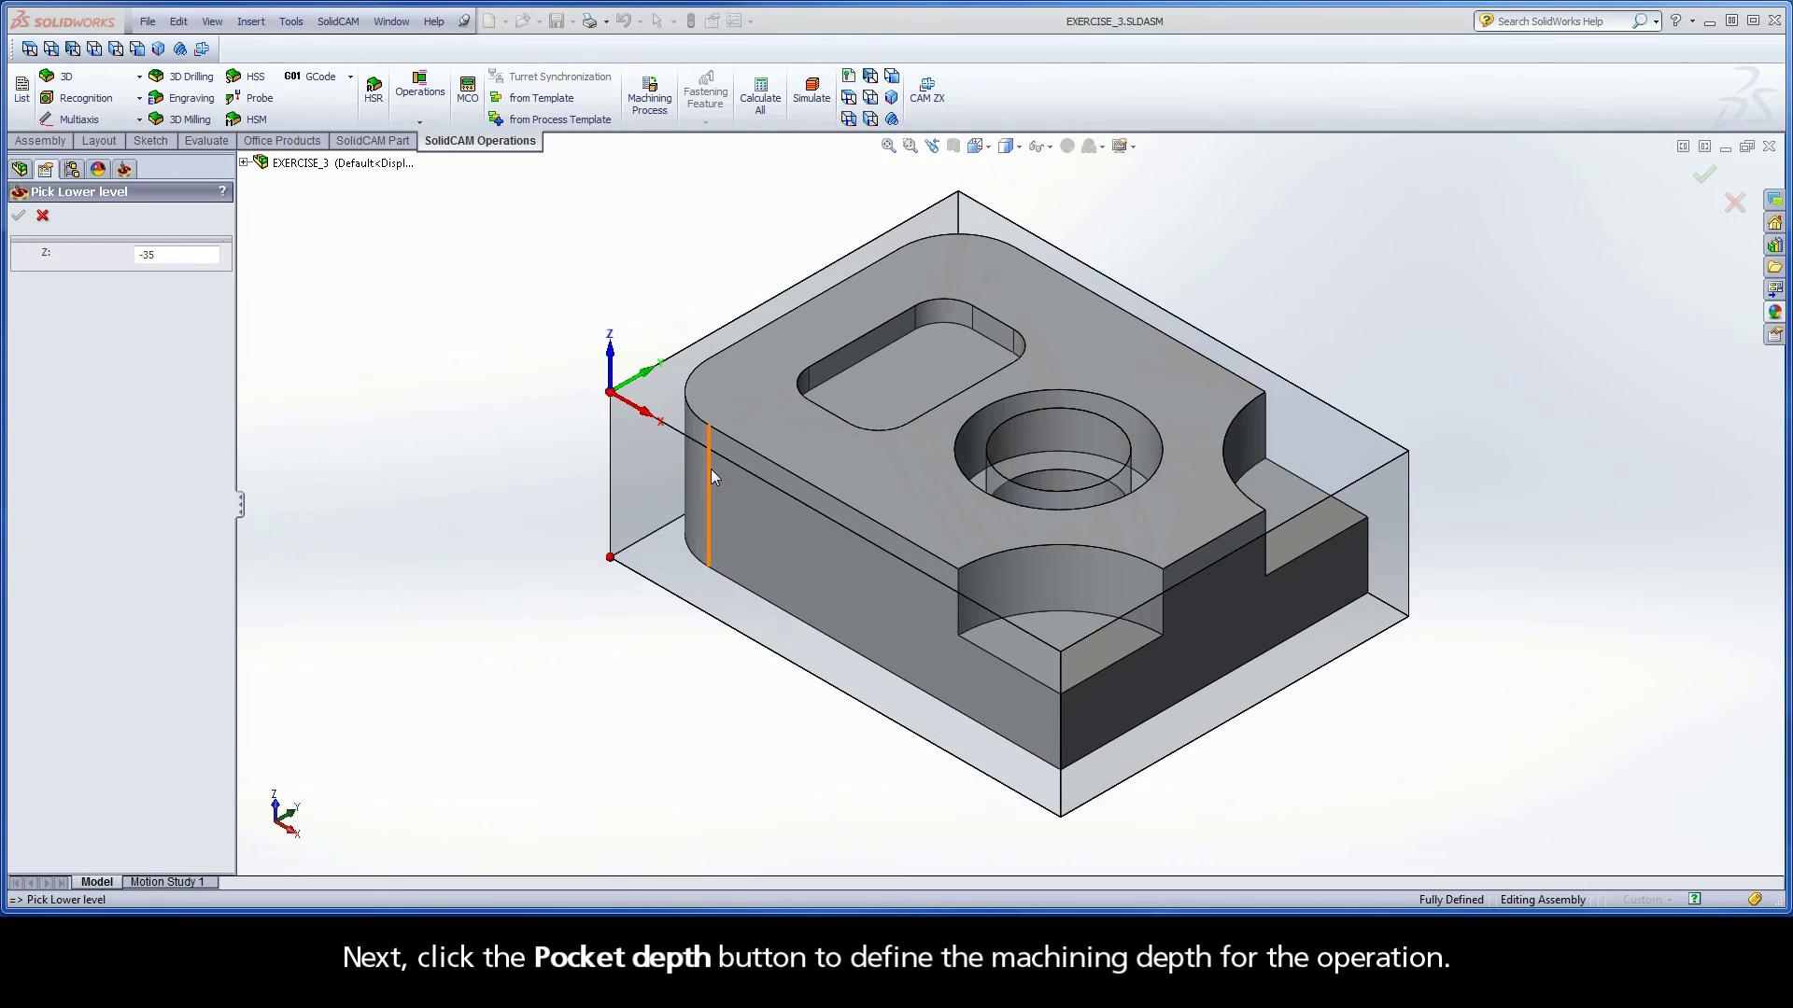
click(711, 573)
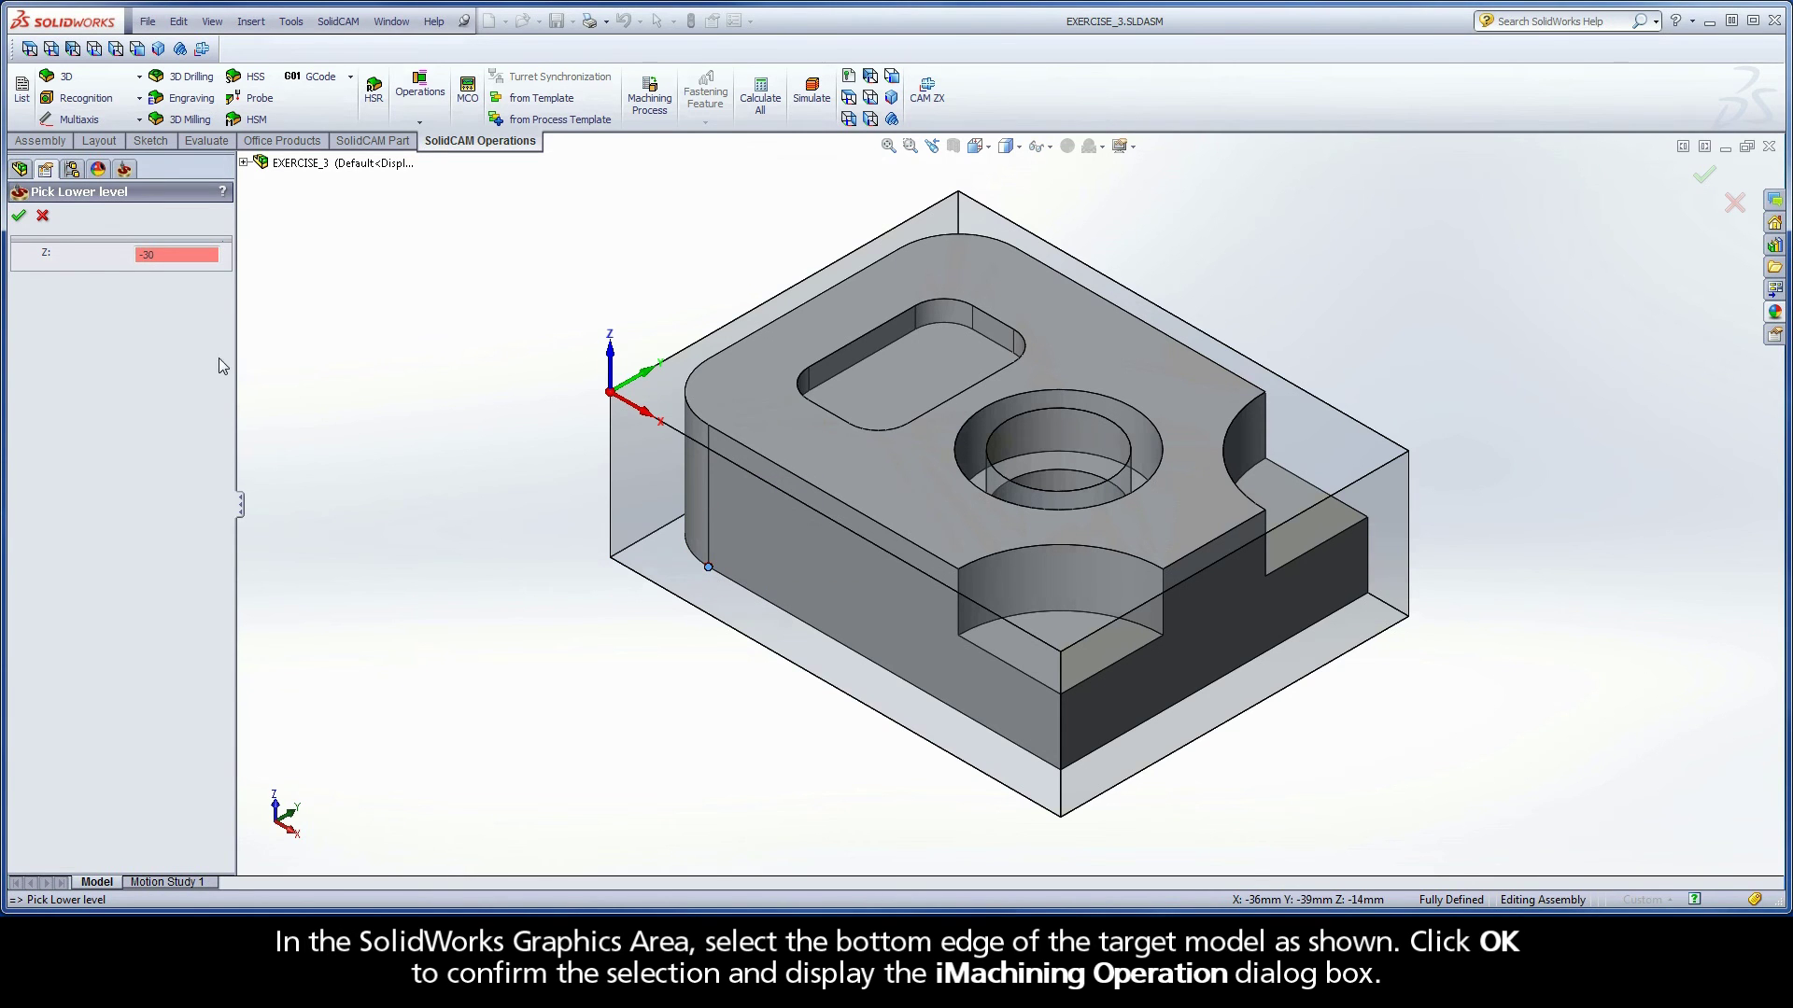
click(19, 215)
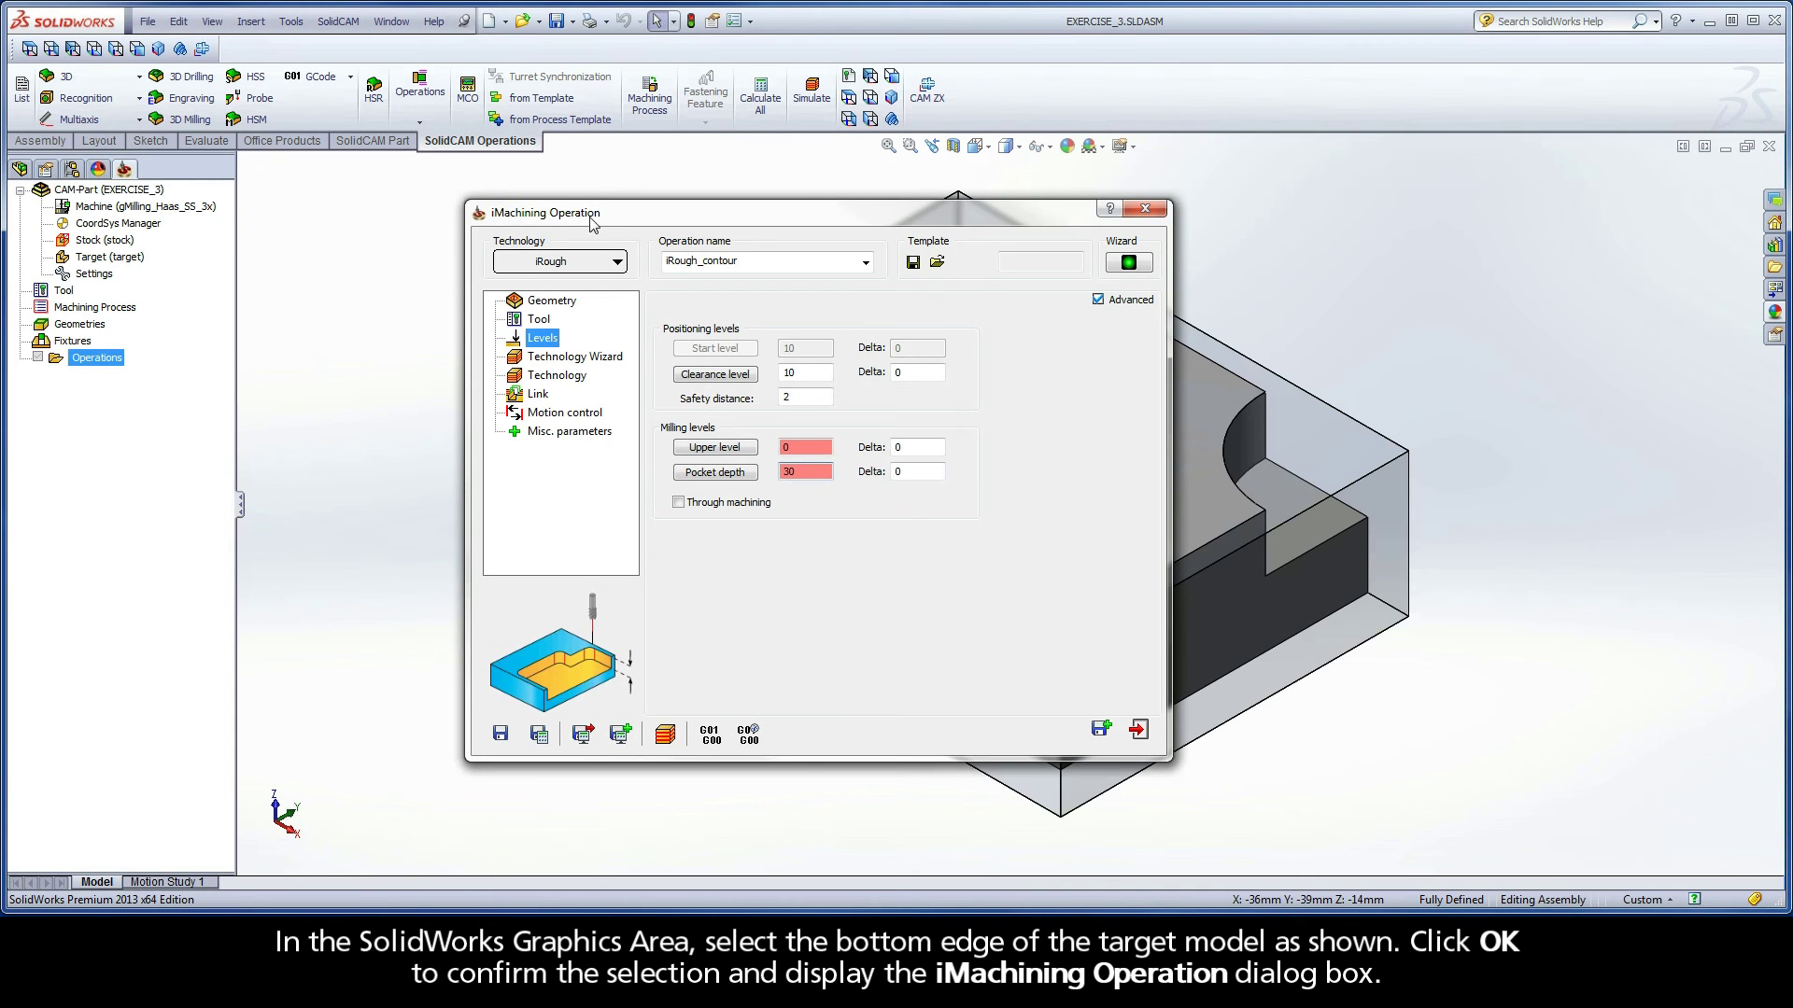
- View the Technology Wizard results: two 15 mm step-downs, ACP 2.0, S 8484, F 3812
click(574, 360)
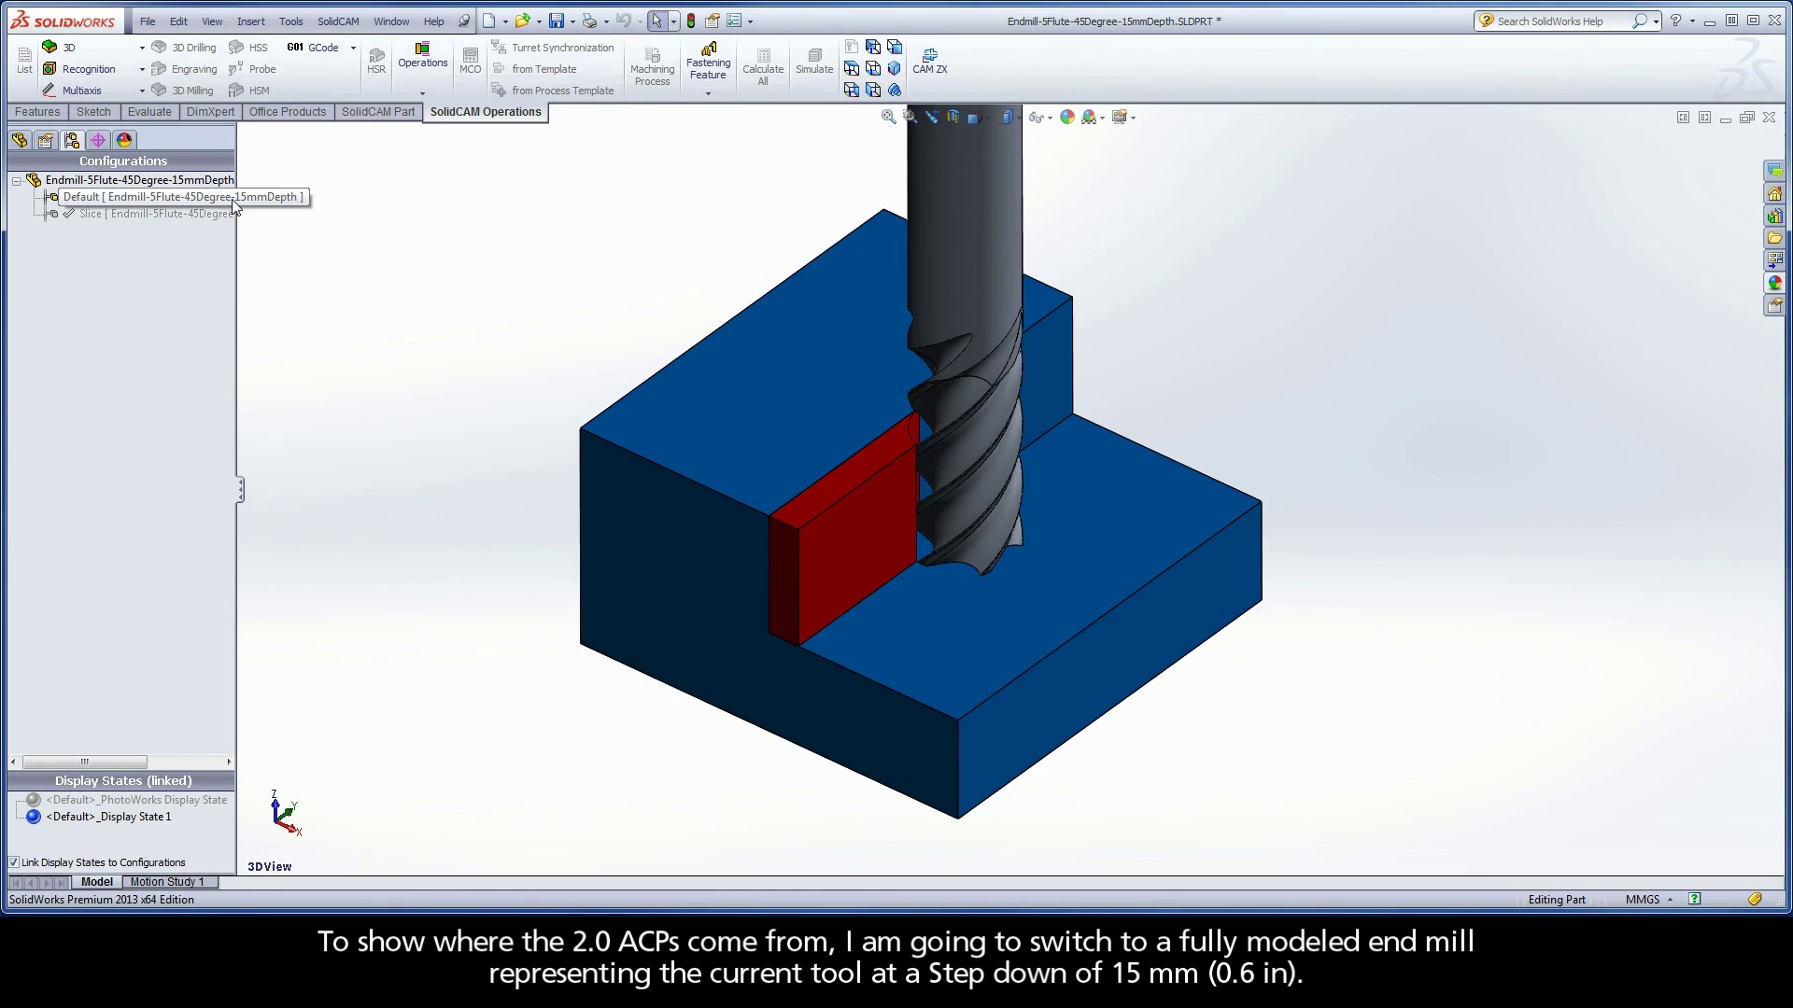
- Show the end mill model in the SlideView view with the Slice configuration active
click(231, 201)
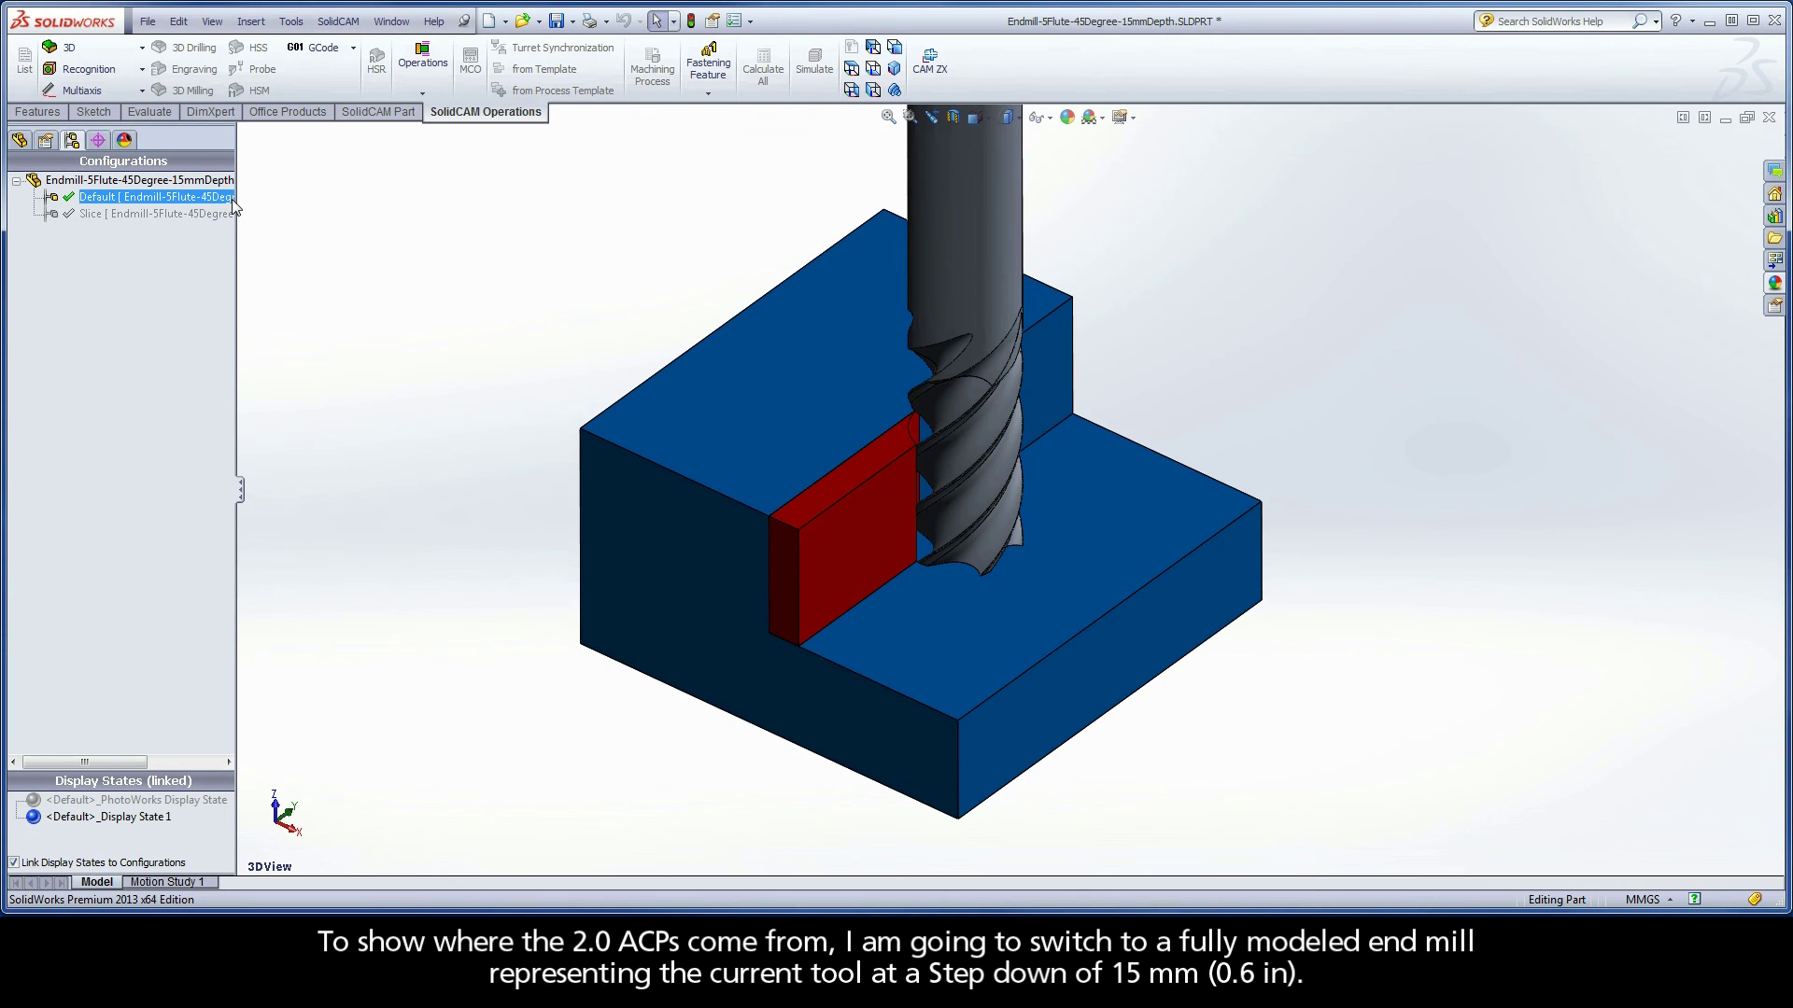
click(248, 206)
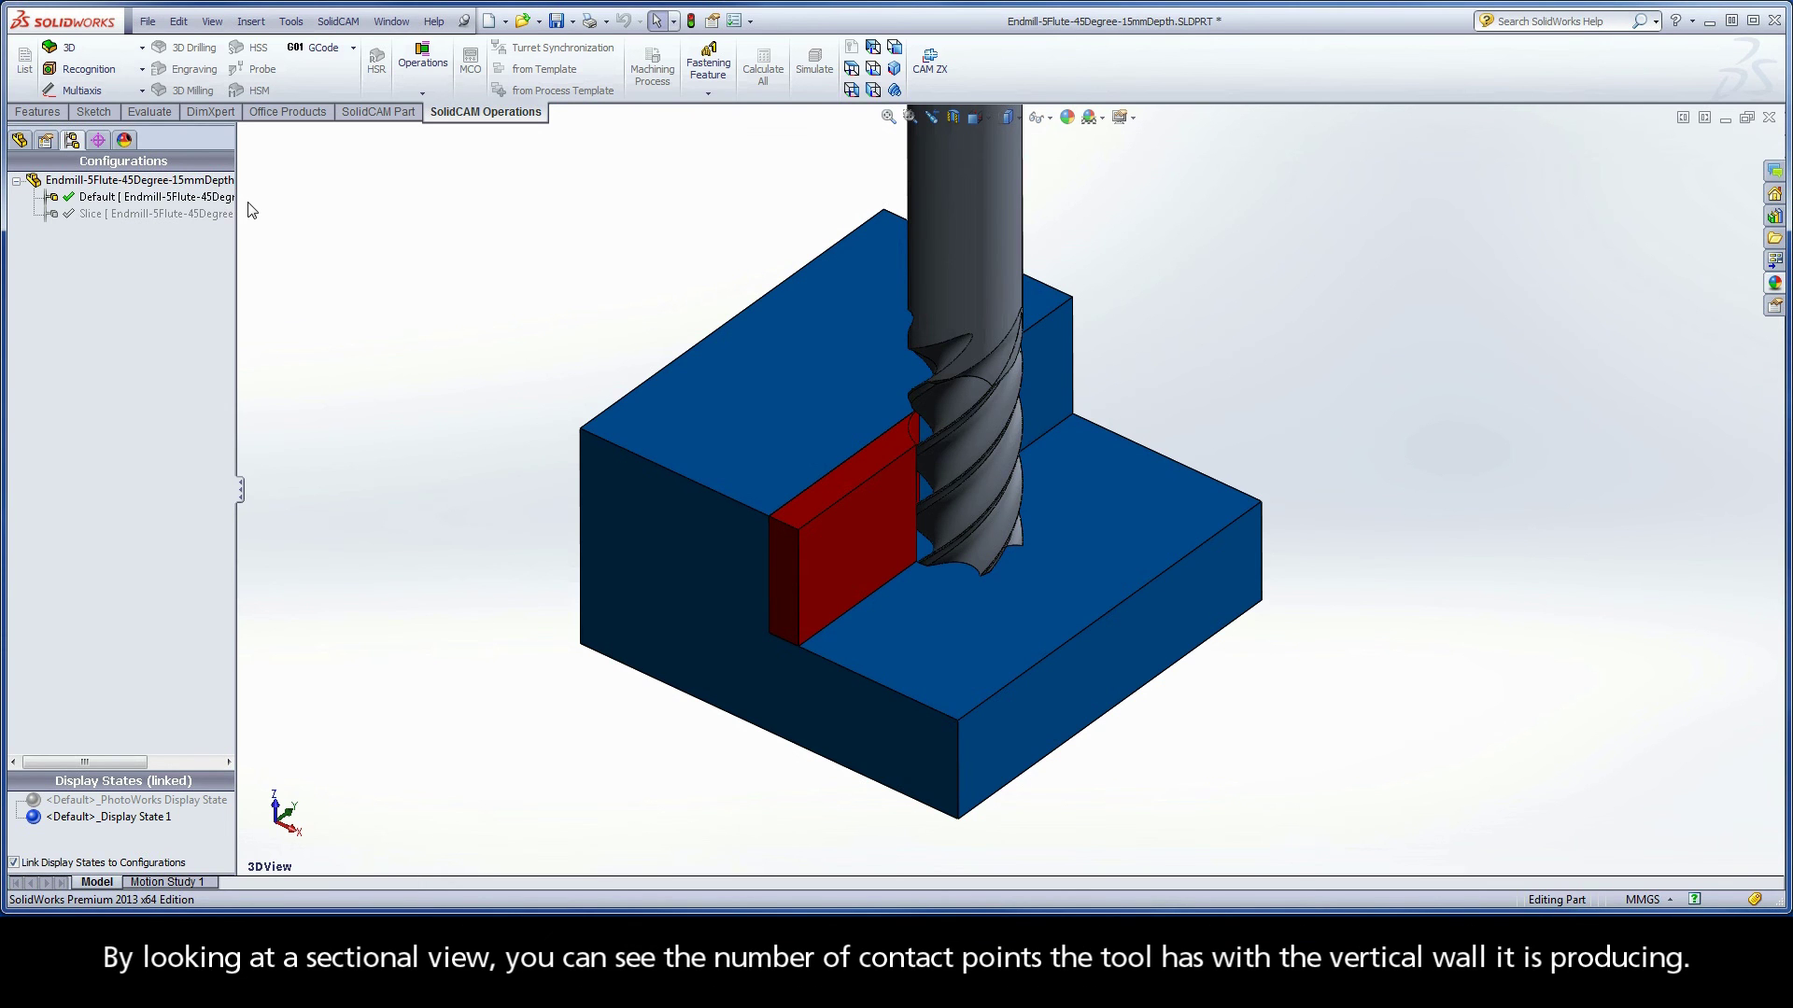
right_click(248, 205)
click(325, 390)
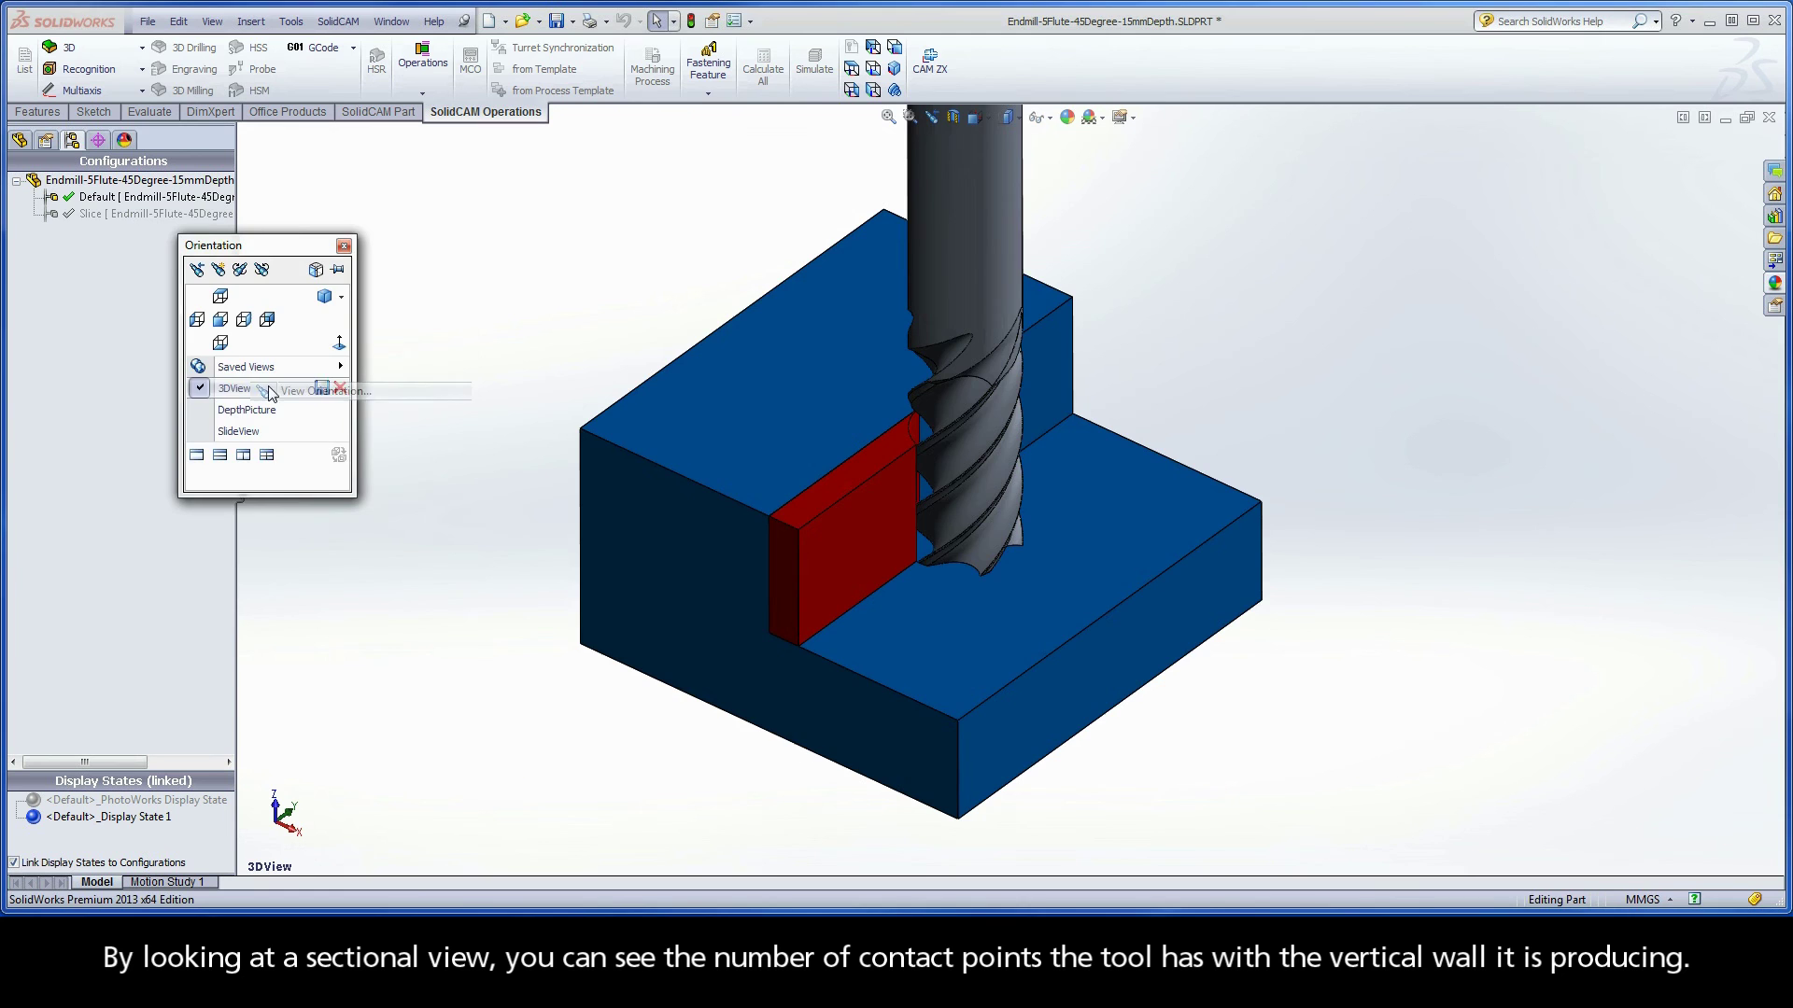
click(274, 431)
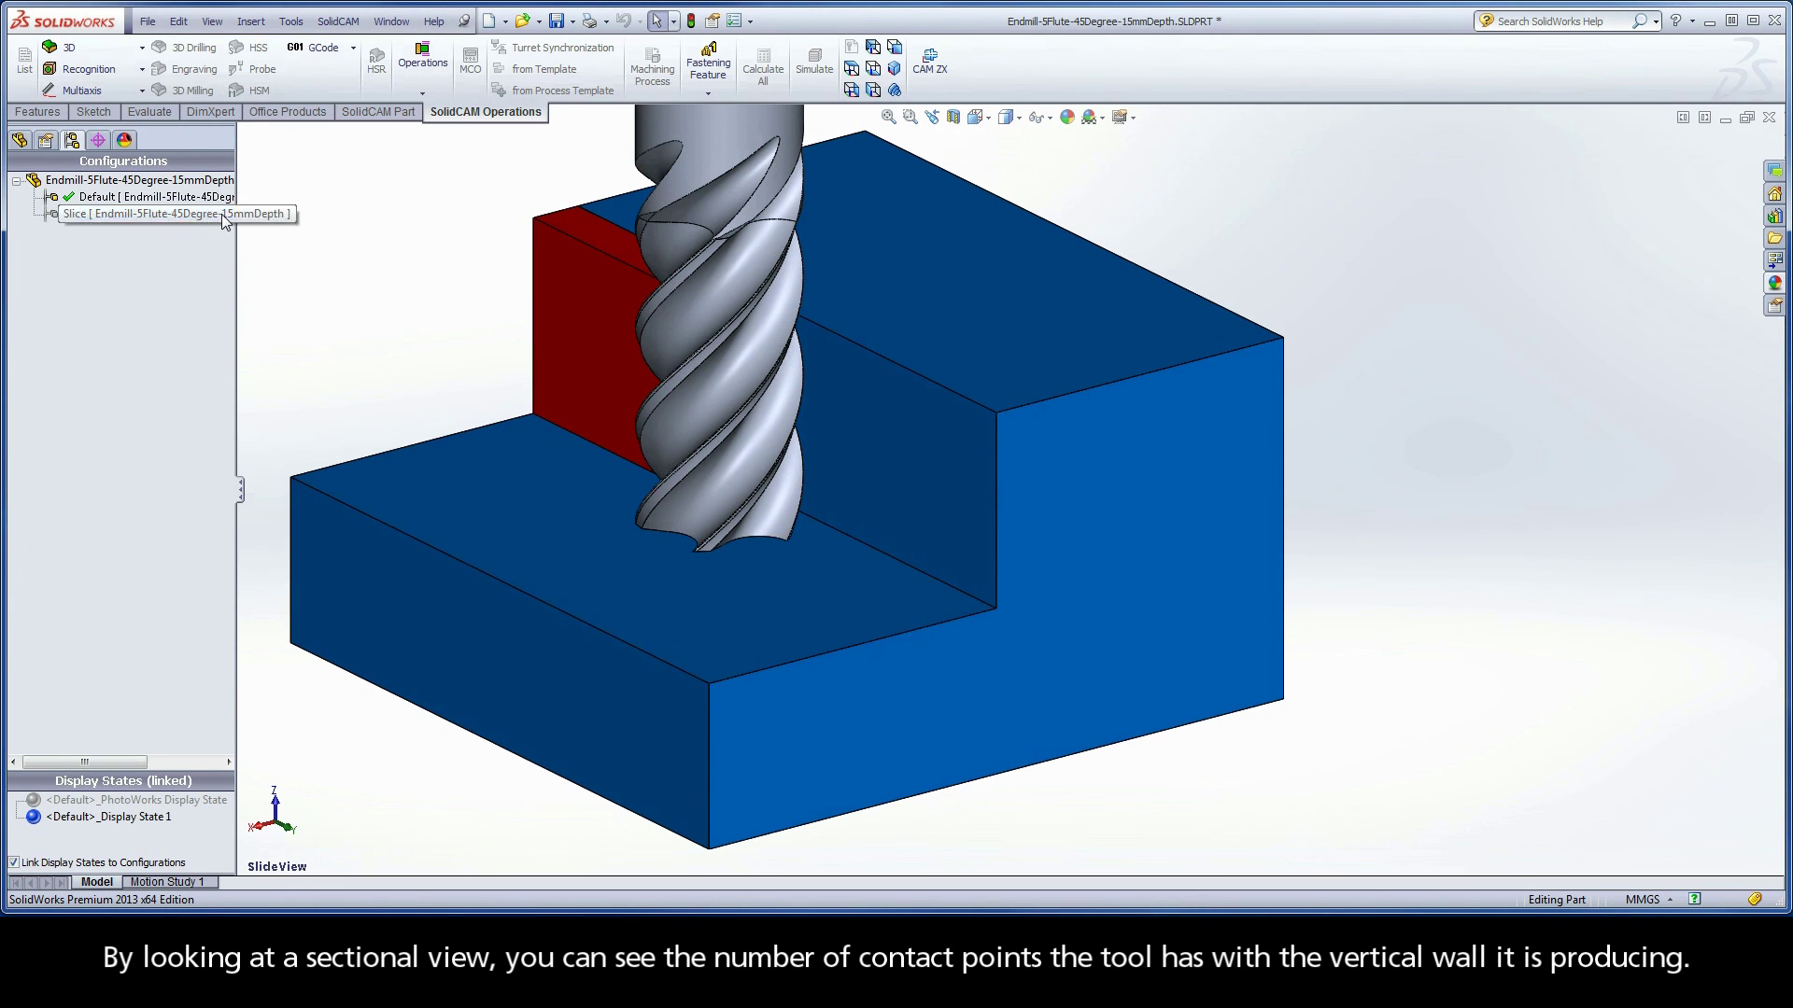
double_click(221, 214)
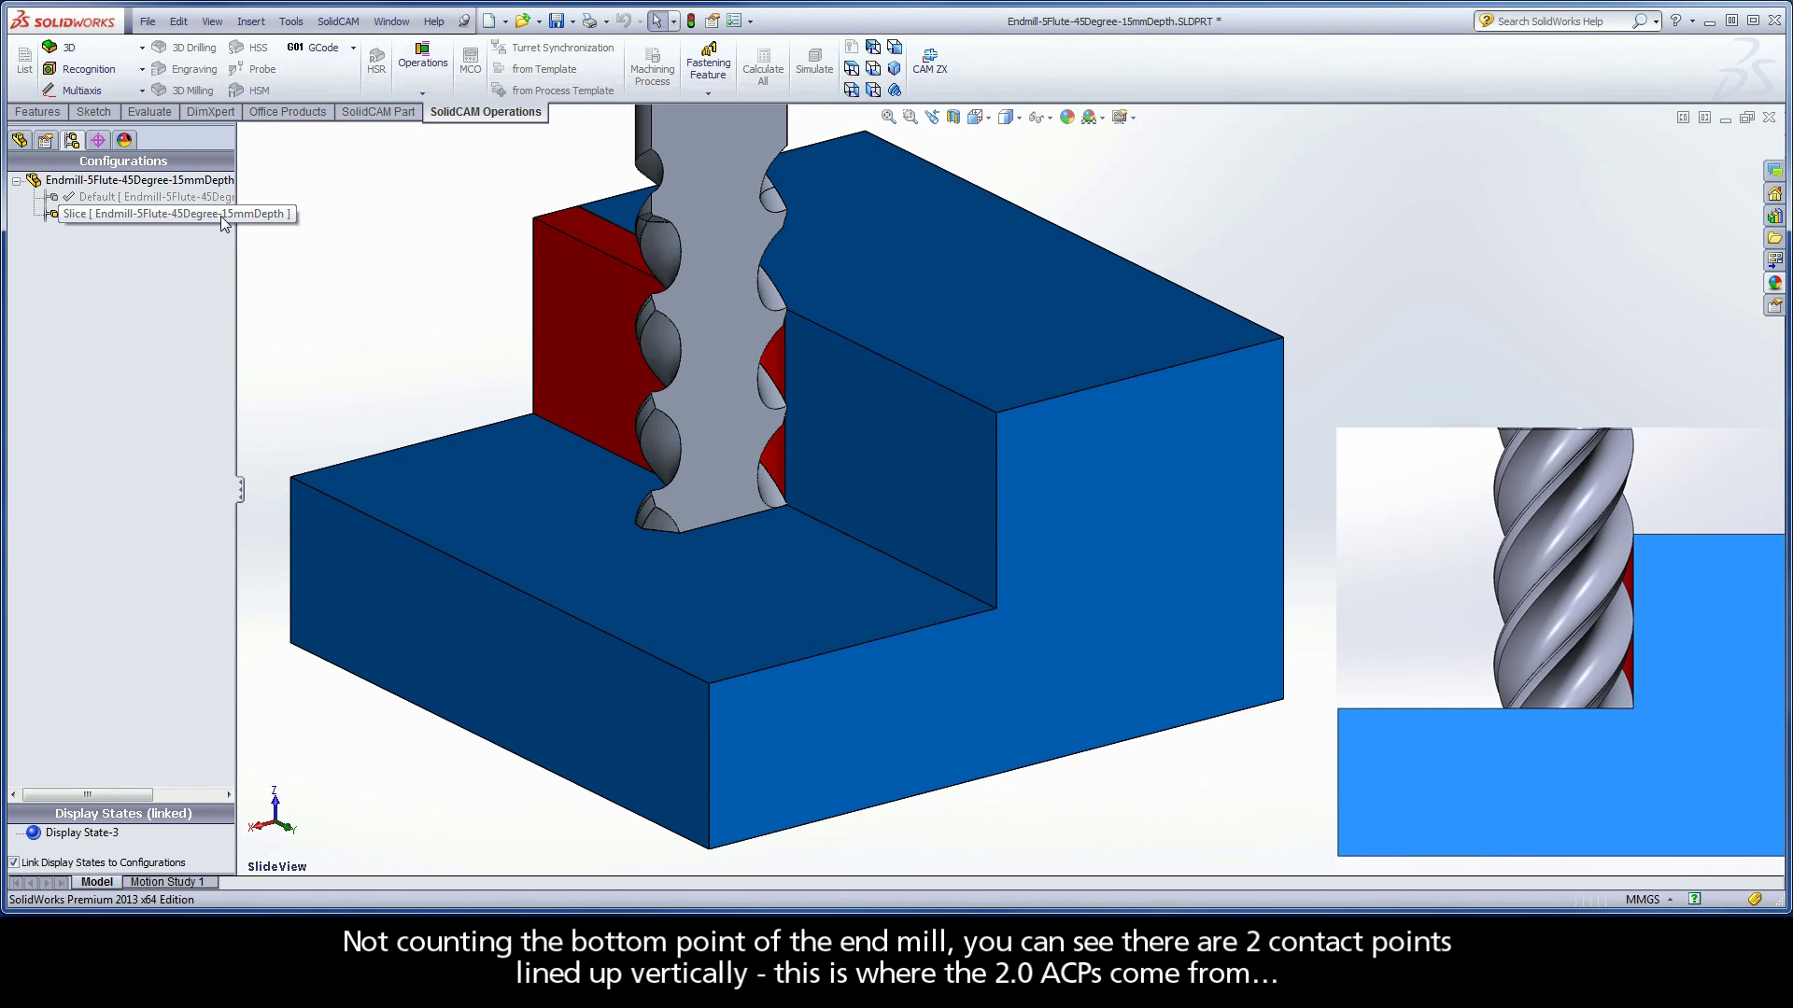
click(220, 215)
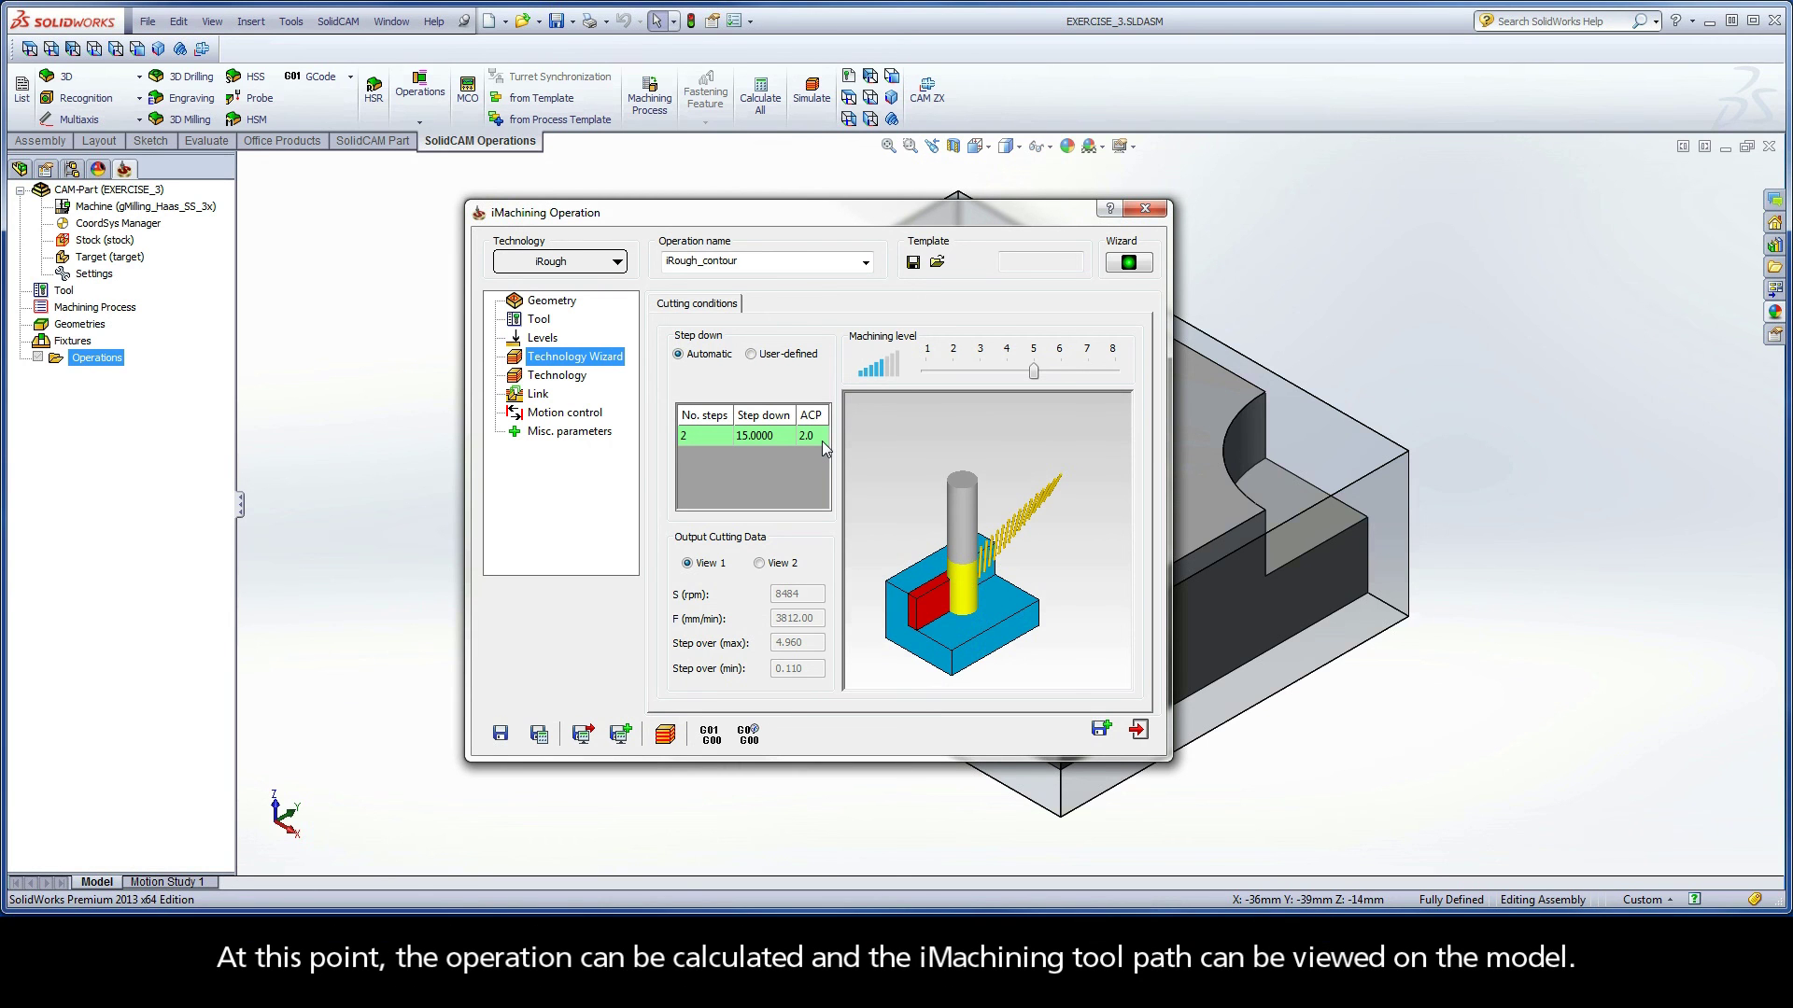
- Rename the operation to iRough_OutsideContour, then save and calculate it
double_click(711, 263)
click(711, 263)
text(Outside)
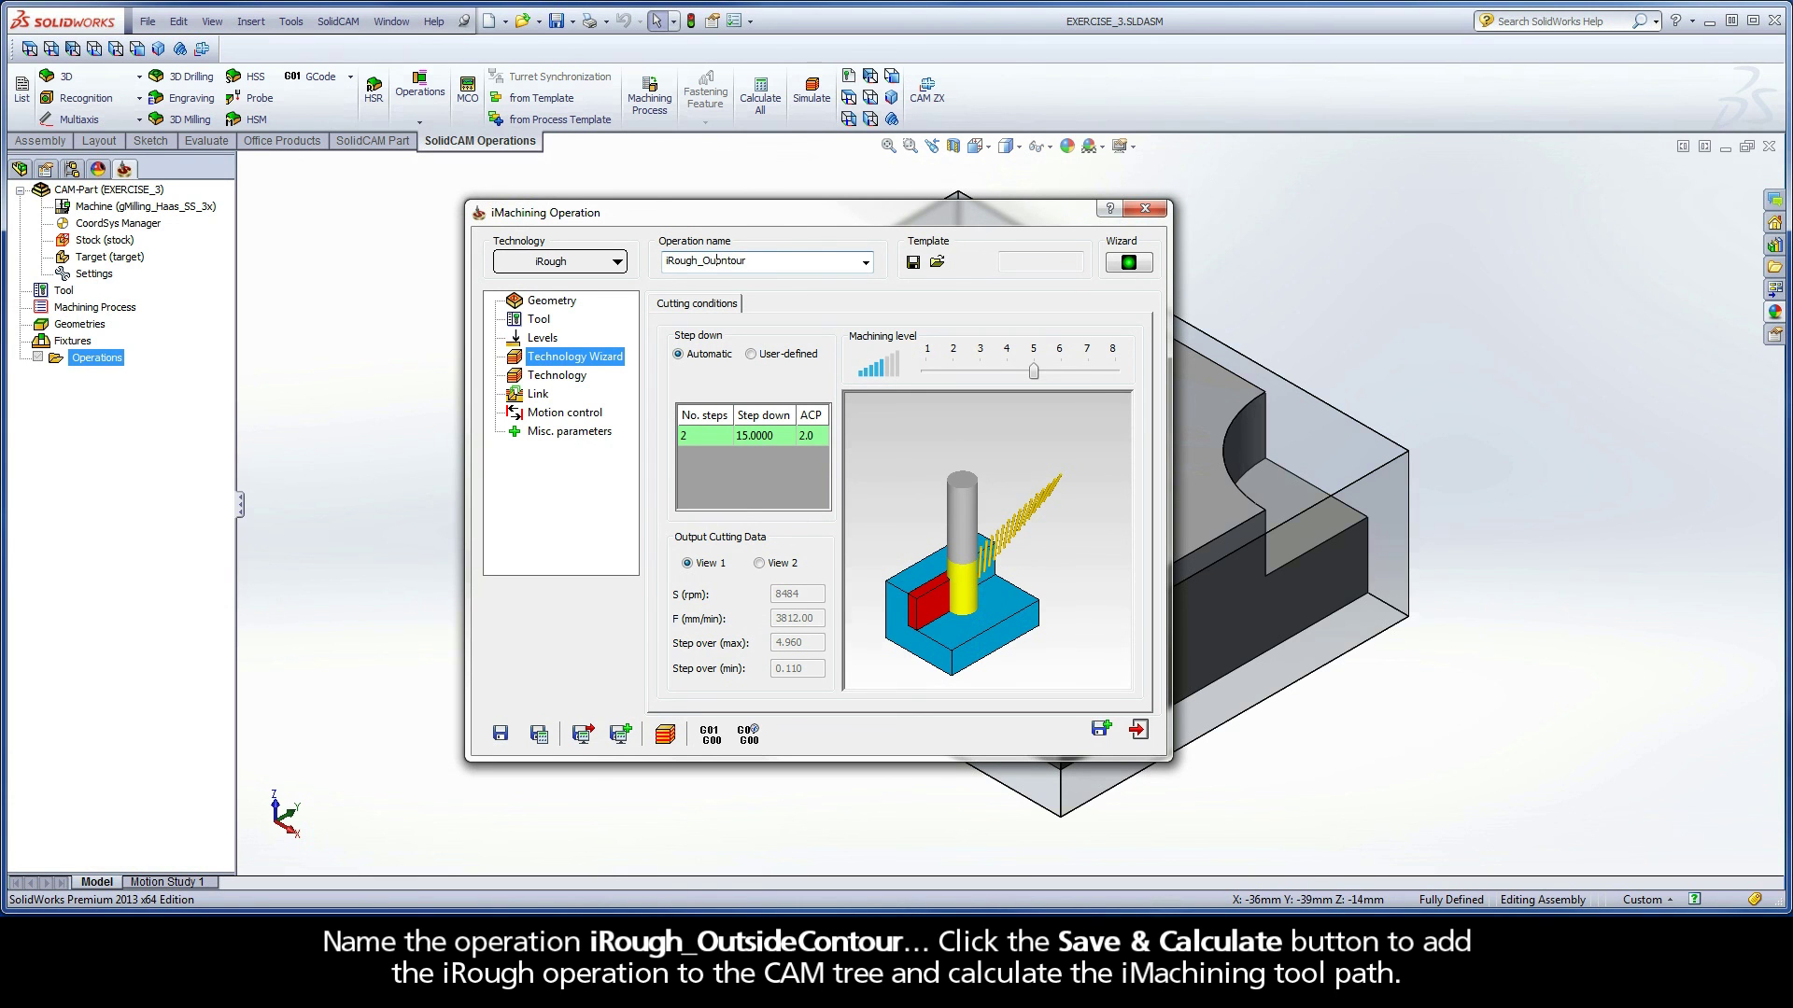
text(Co)
click(538, 737)
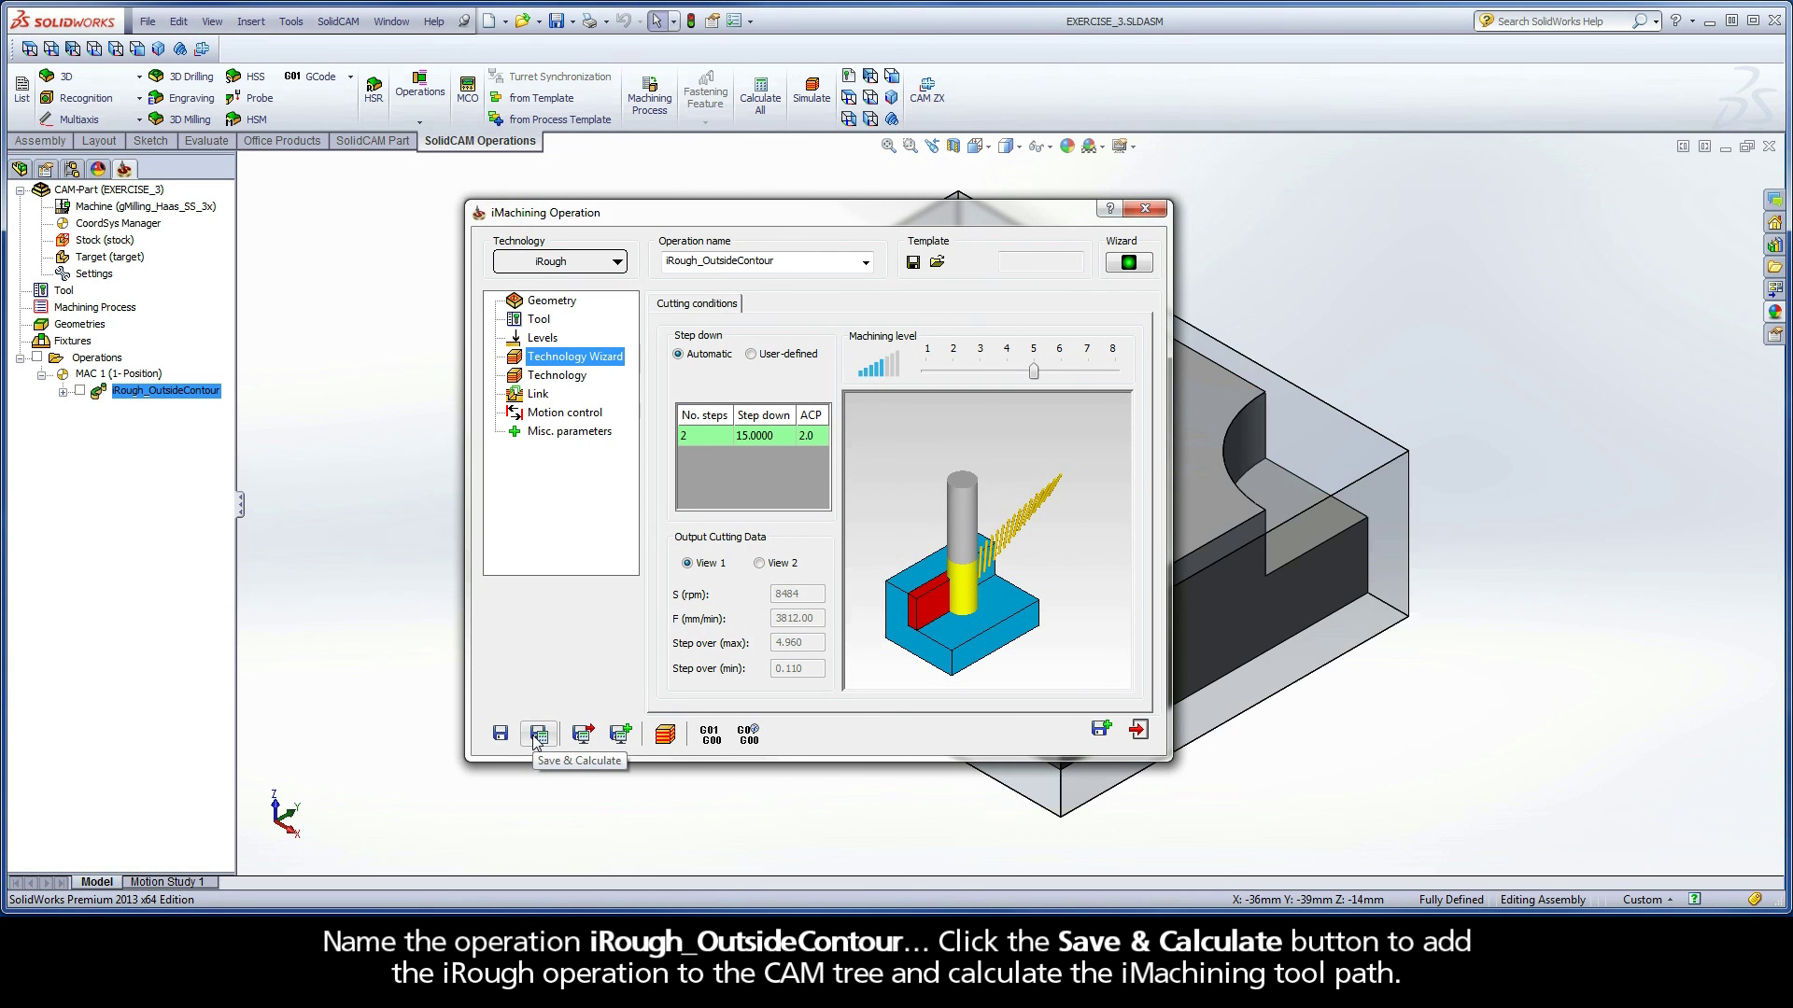
click(668, 734)
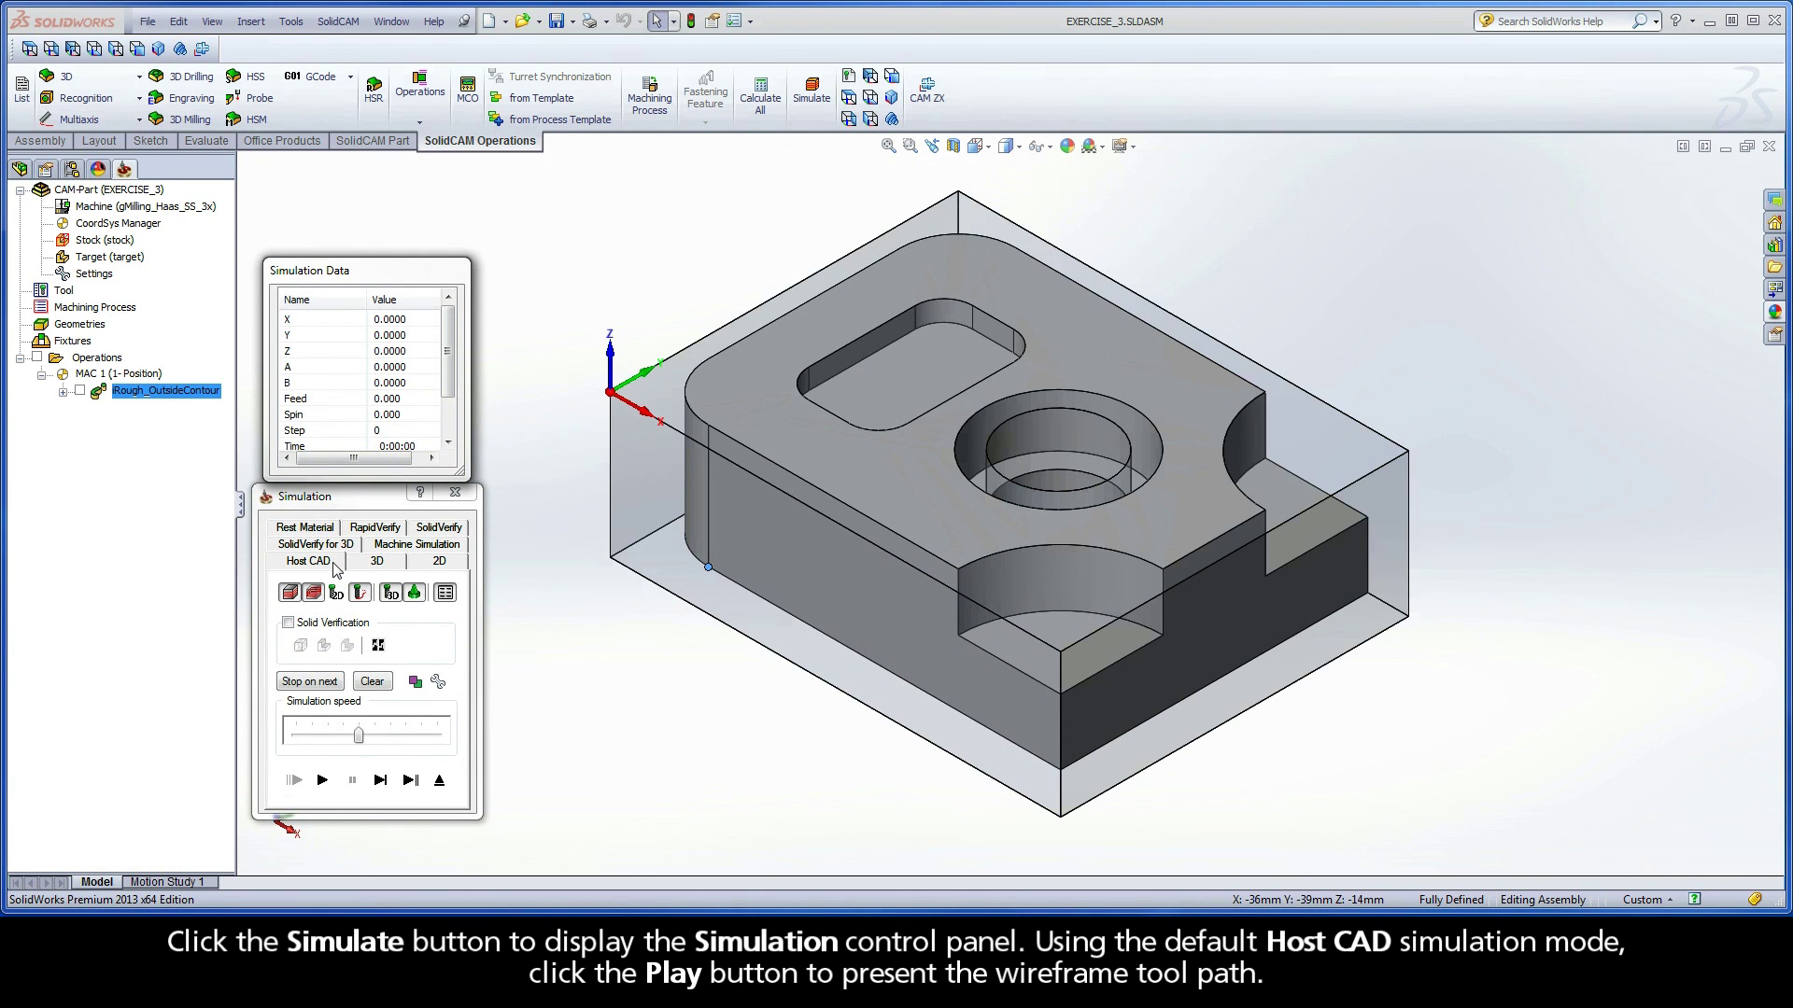
click(323, 779)
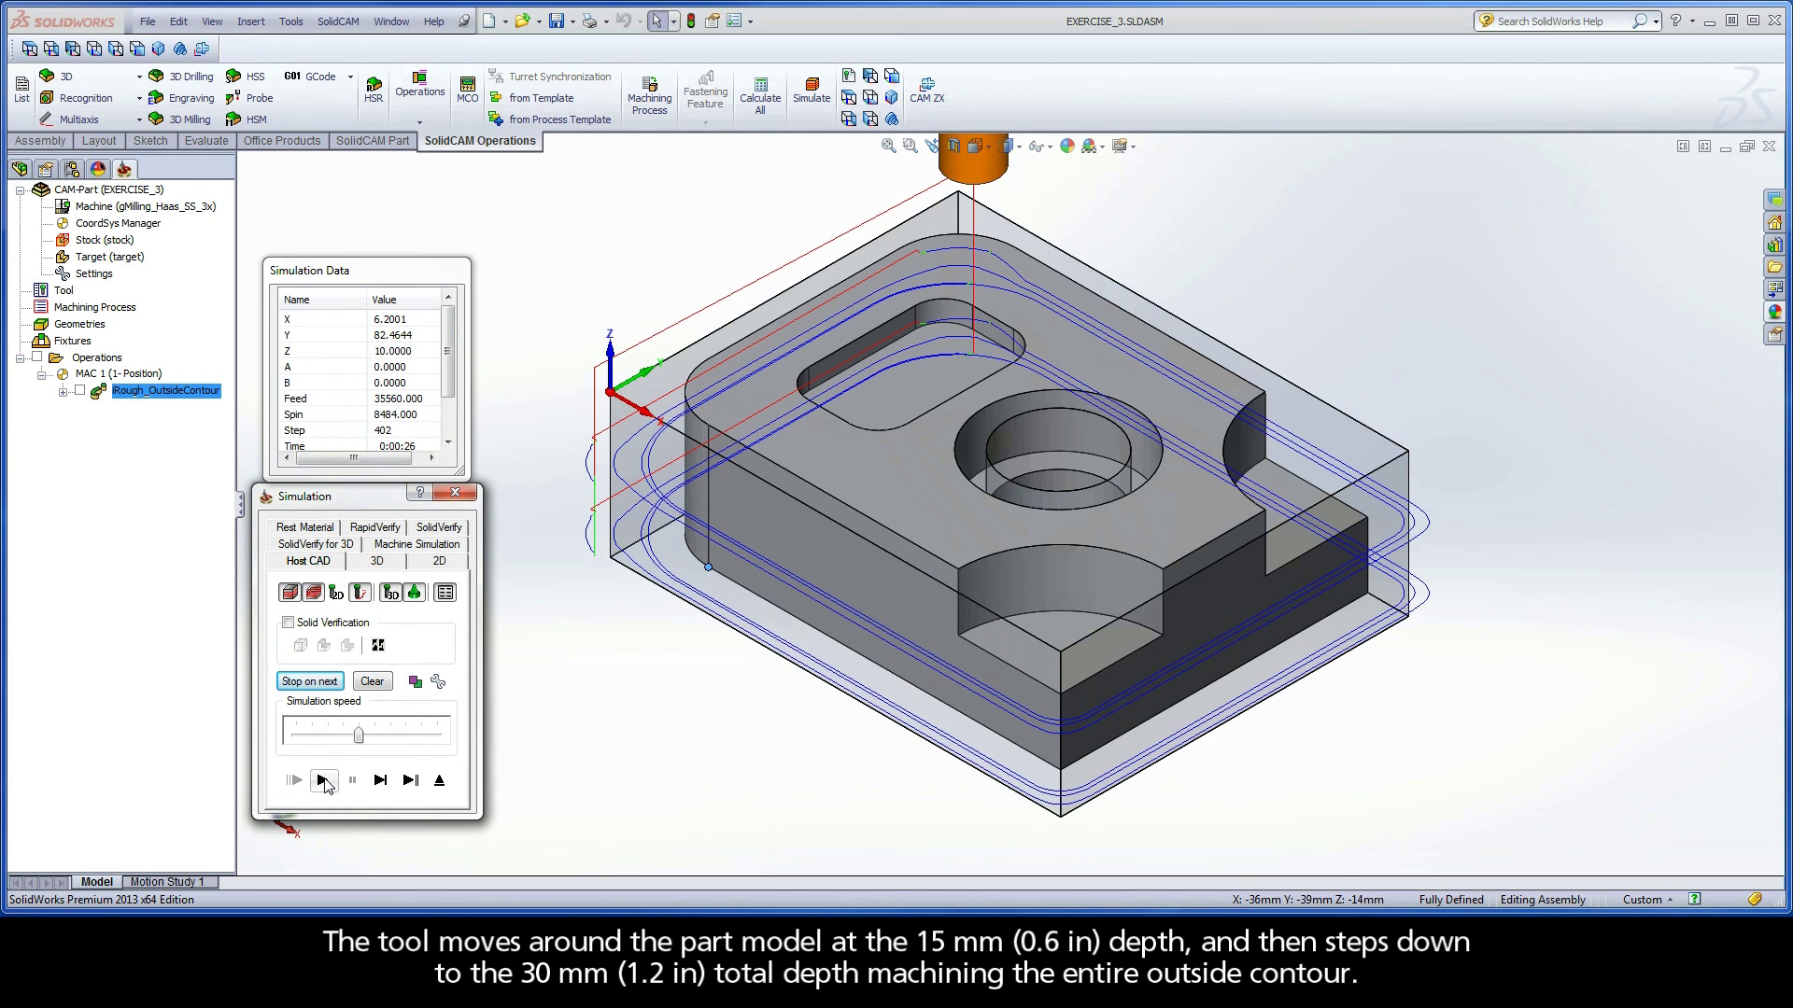
click(438, 779)
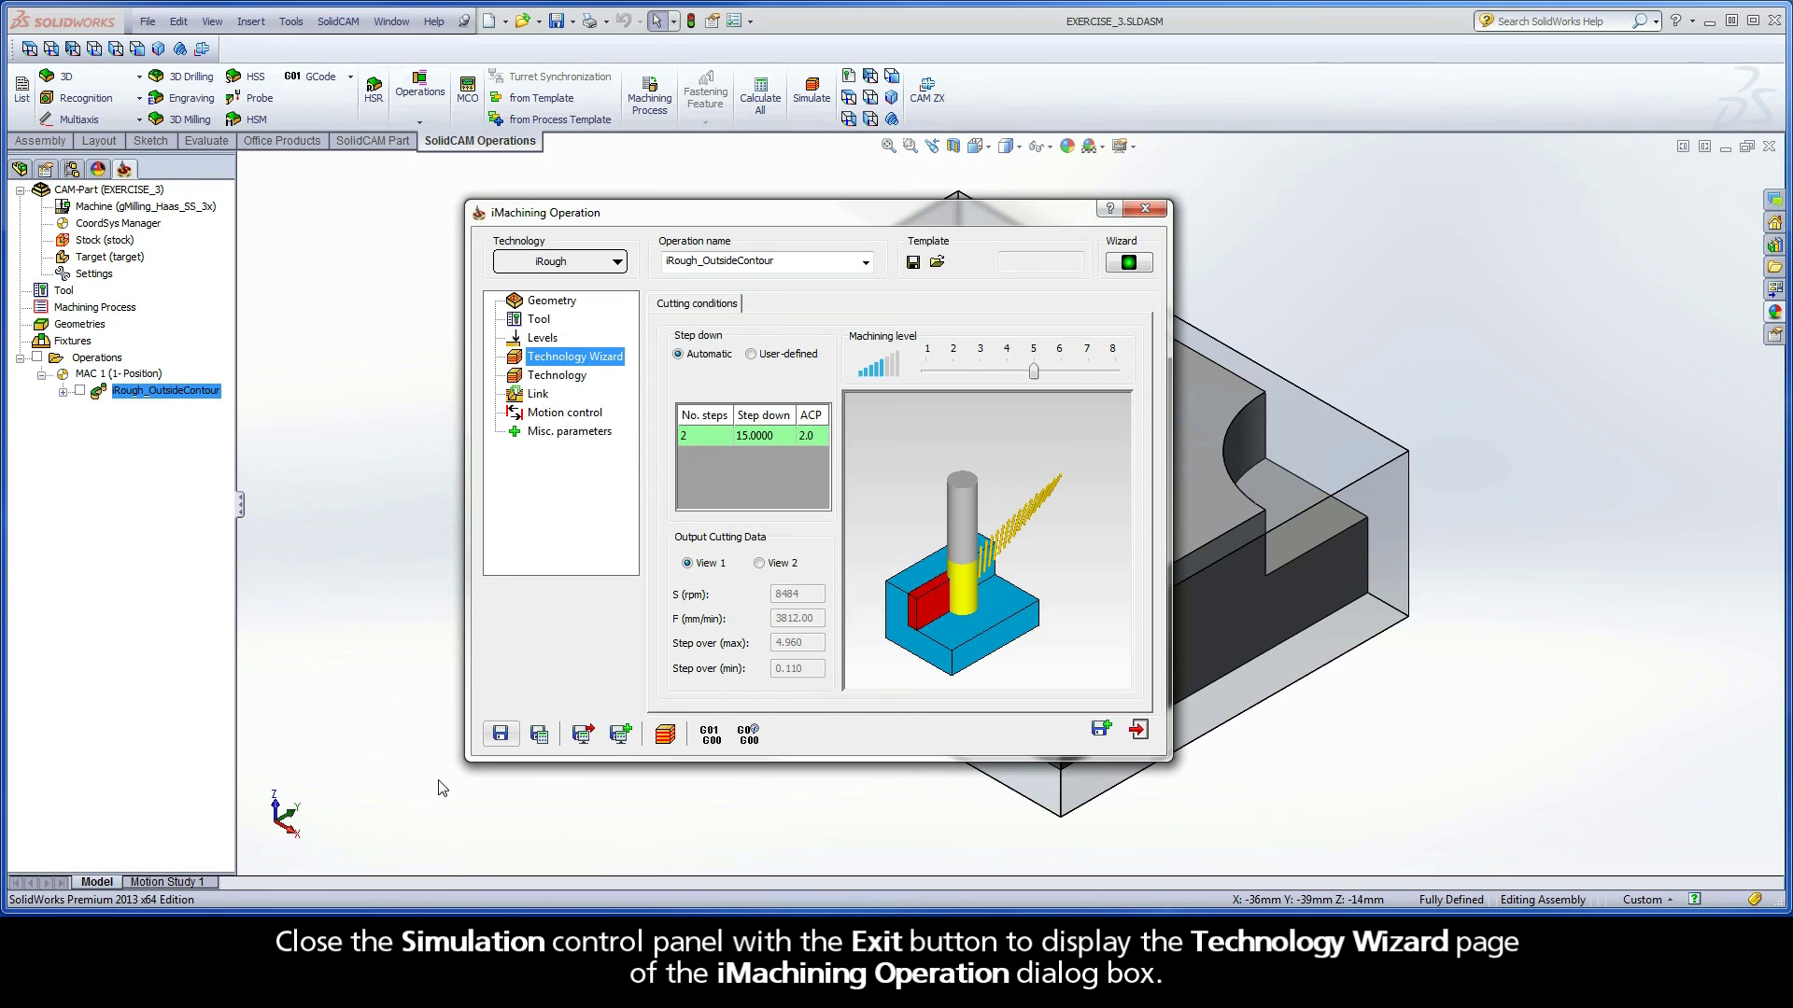